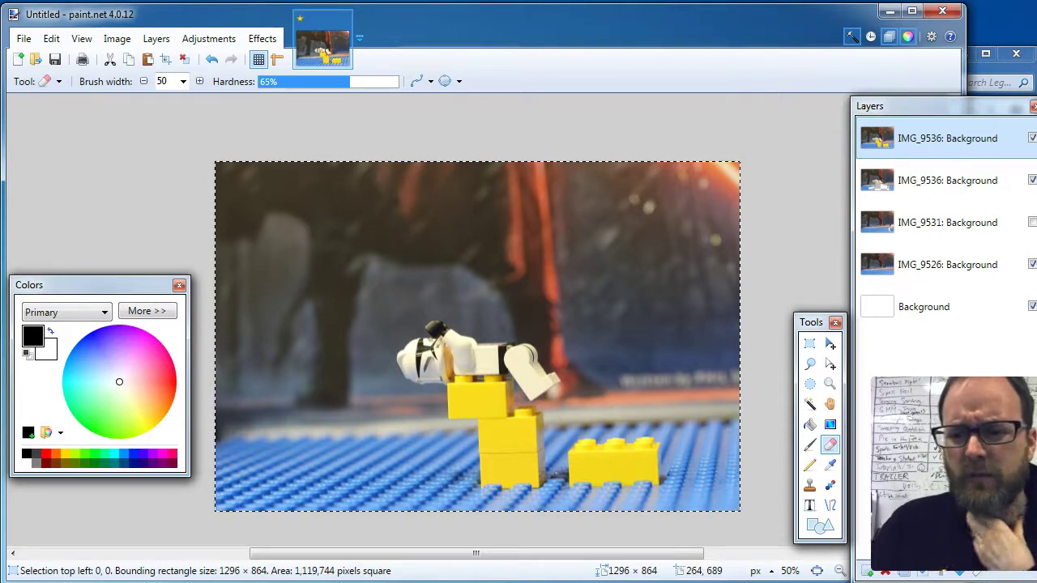
- Hide both IMG_9536 layers to examine the clean IMG_9526 background, and show the top IMG_9536 layer again
click(1031, 140)
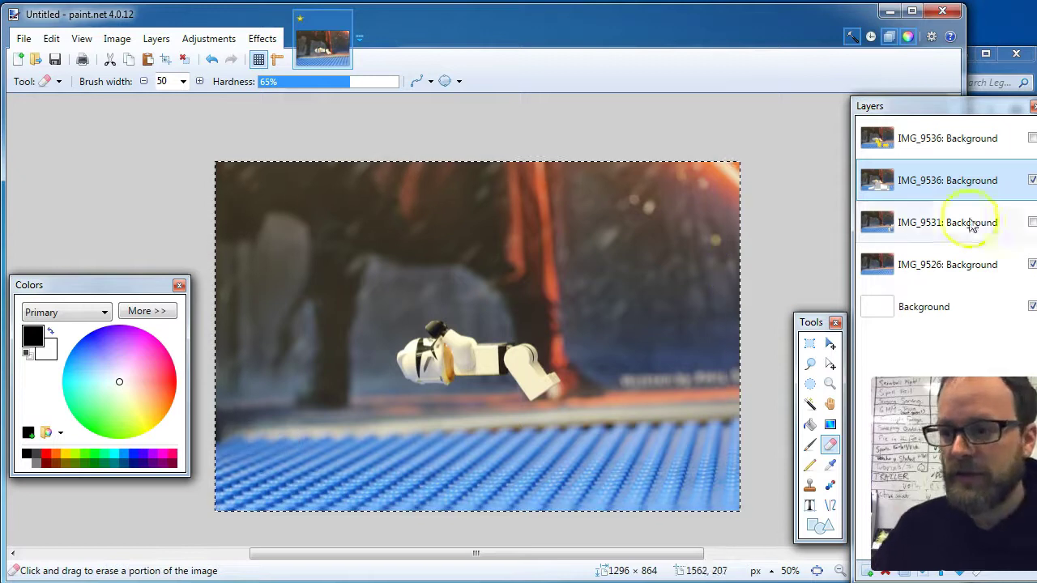
click(1031, 180)
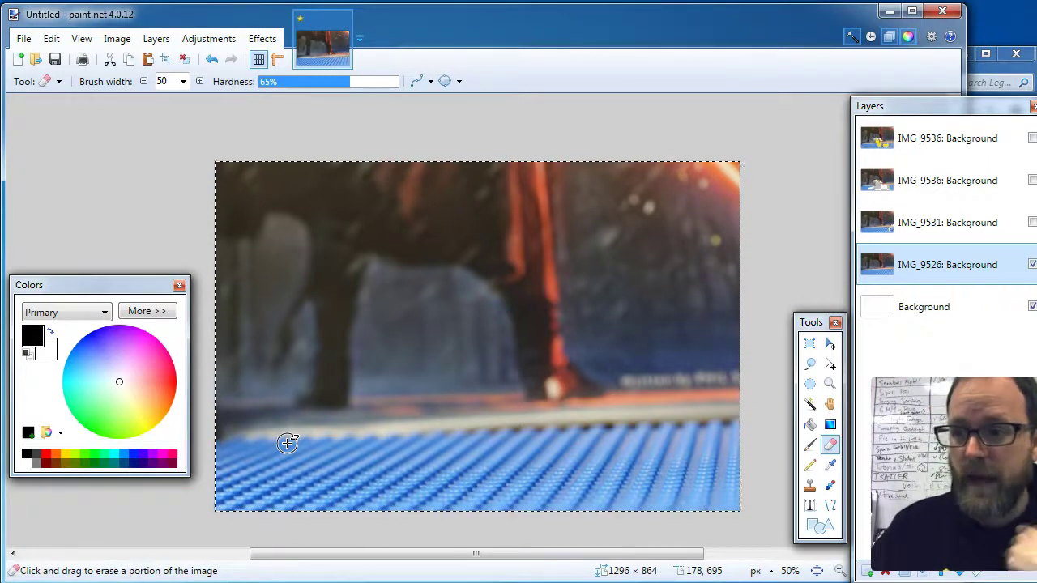
click(1032, 138)
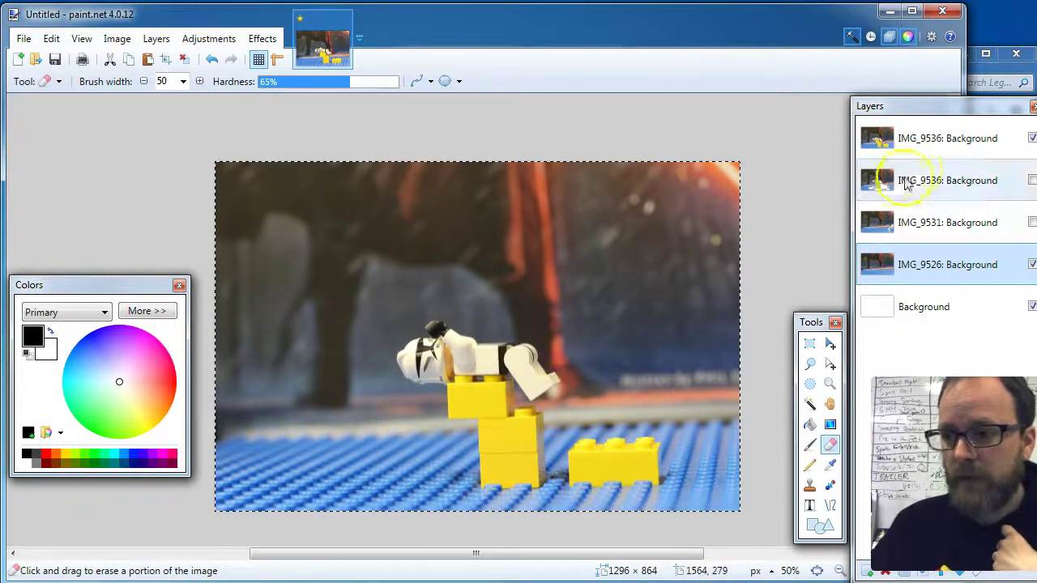
- Switch to the Lego Back Flip Resized Unedited folder, display its photos as thumbnails, and enlarge the window to fit all frames
key(alt+Tab)
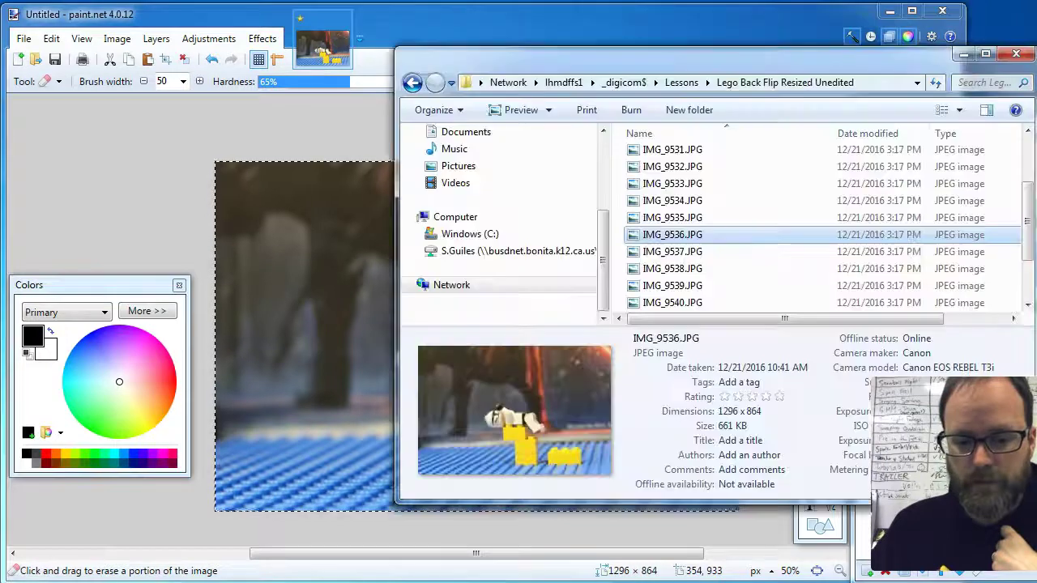
click(958, 111)
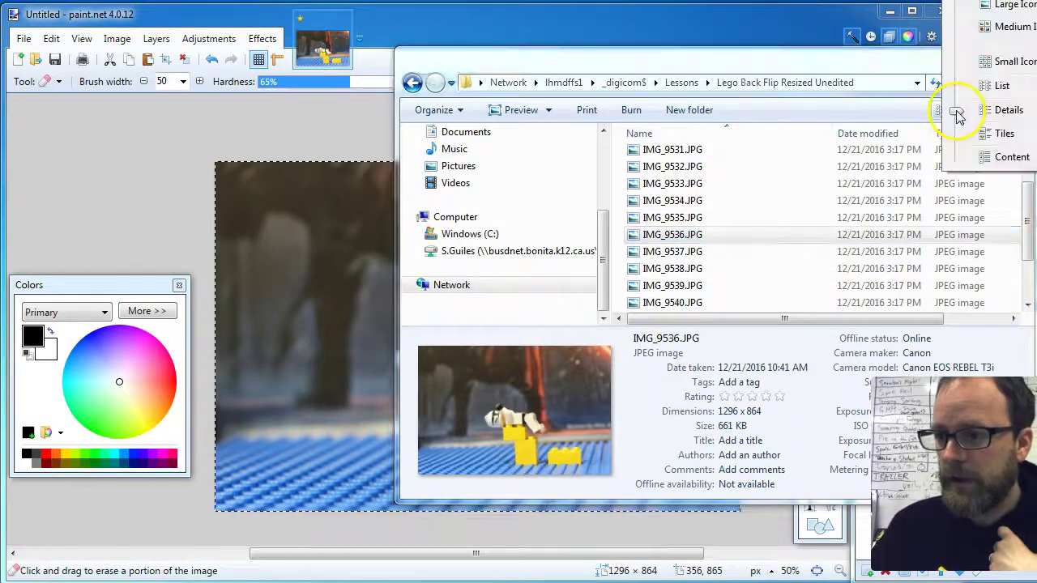
click(1022, 6)
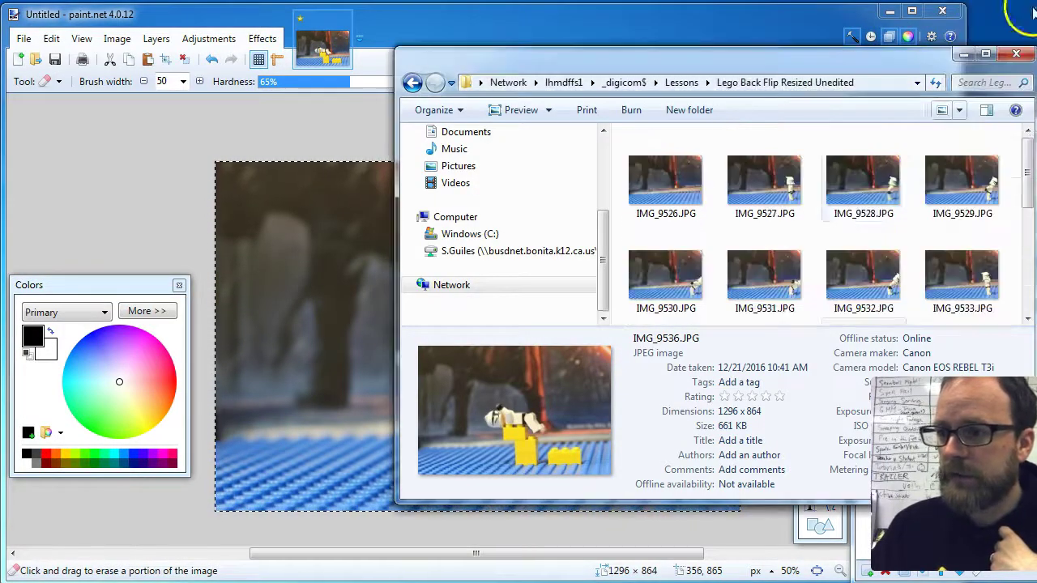
click(968, 178)
scroll(988, 194, down, 1)
click(692, 237)
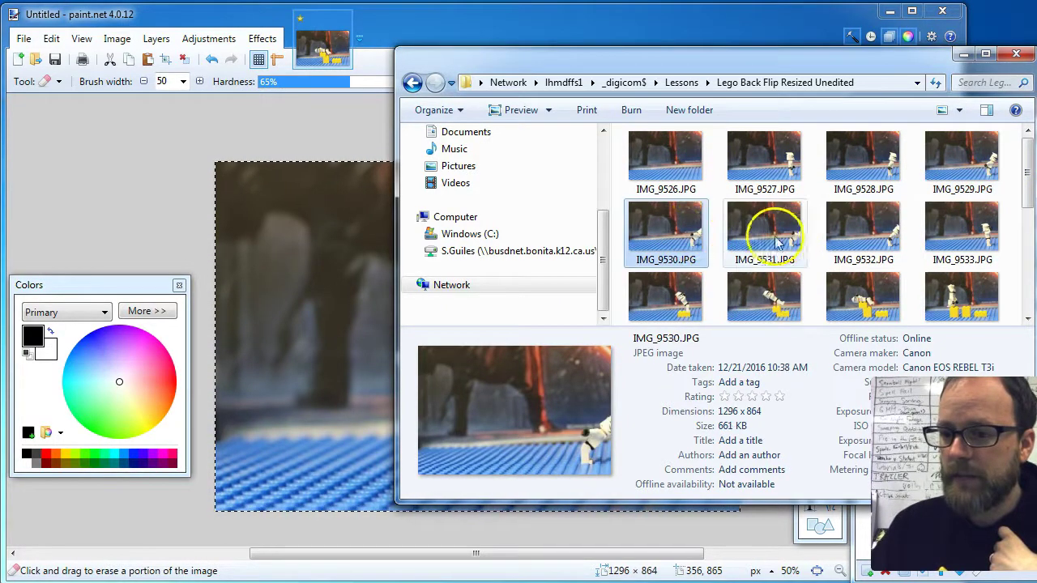
click(769, 225)
drag(397, 159, 109, 167)
drag(400, 48, 404, 9)
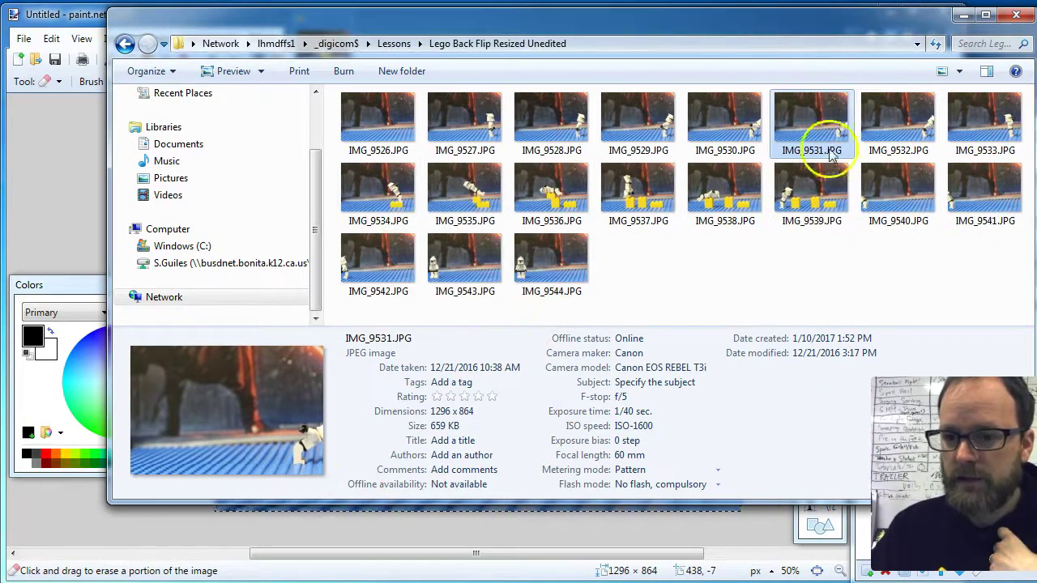
- Preview the animation frames from IMG_9534.JPG through IMG_9544.JPG one by one, and minimize the folder window
click(391, 202)
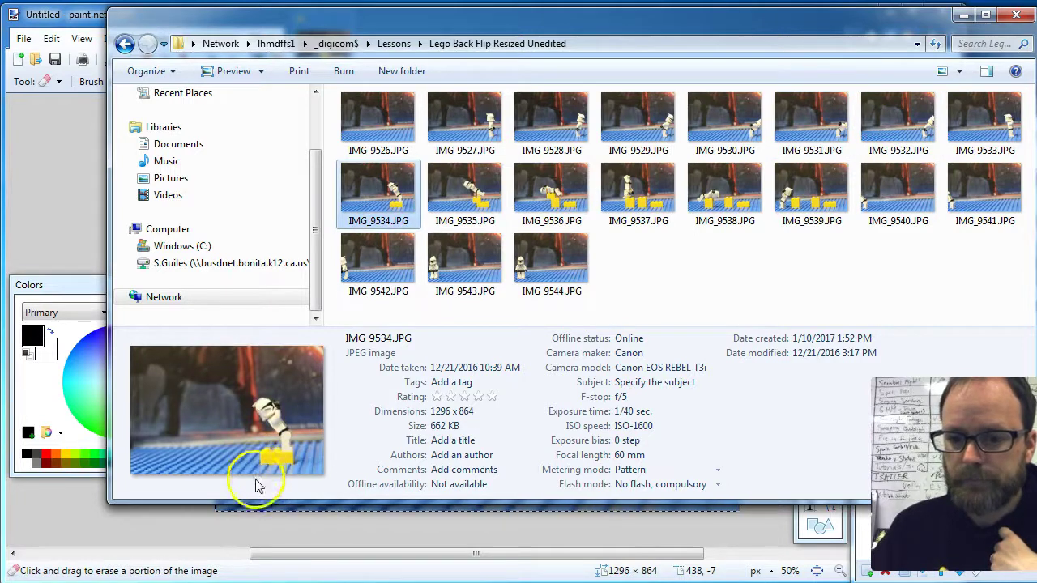
click(467, 202)
click(551, 190)
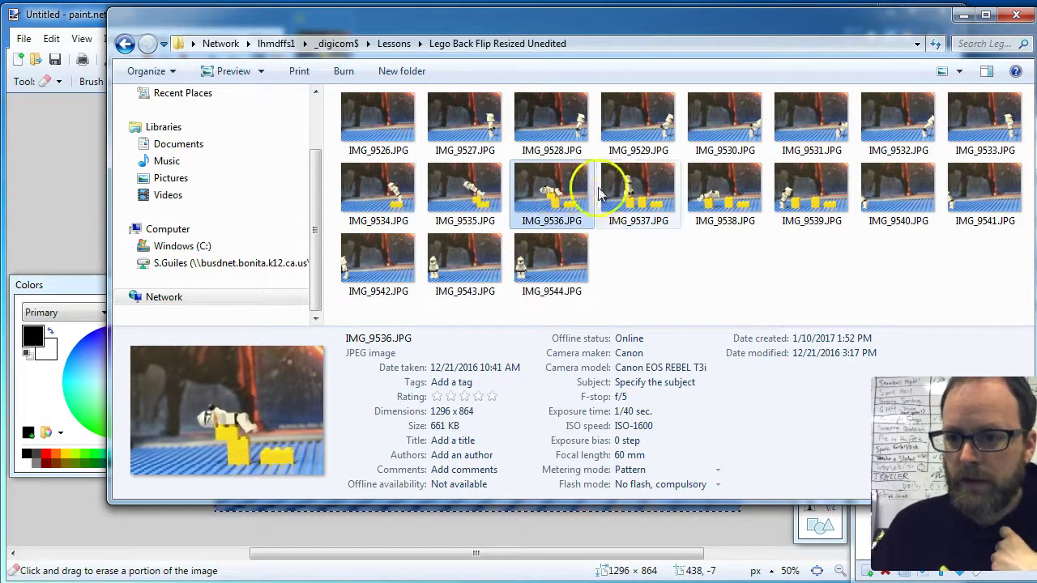
click(638, 192)
click(722, 194)
click(798, 188)
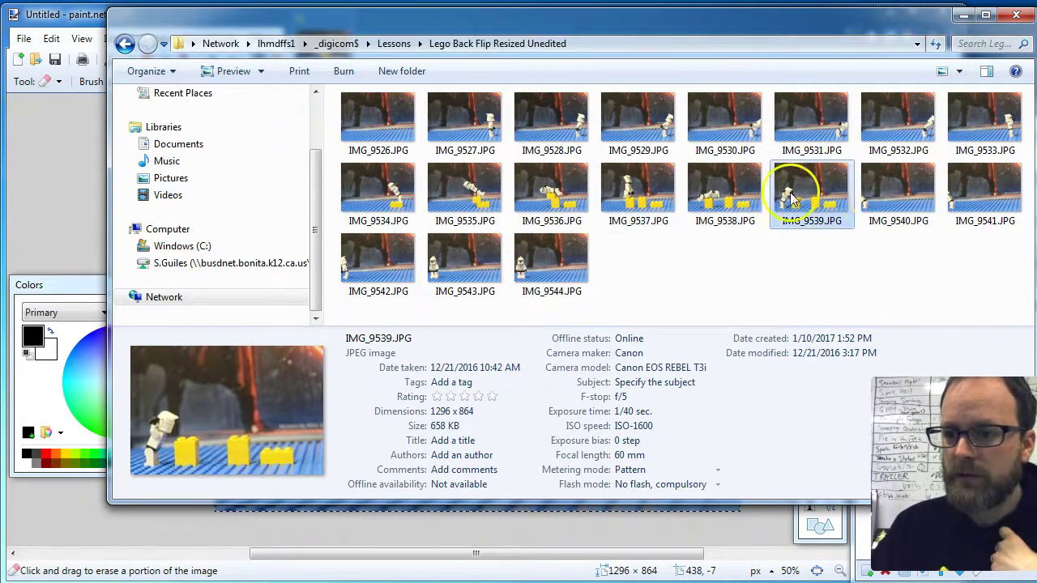
click(903, 192)
click(982, 195)
click(385, 265)
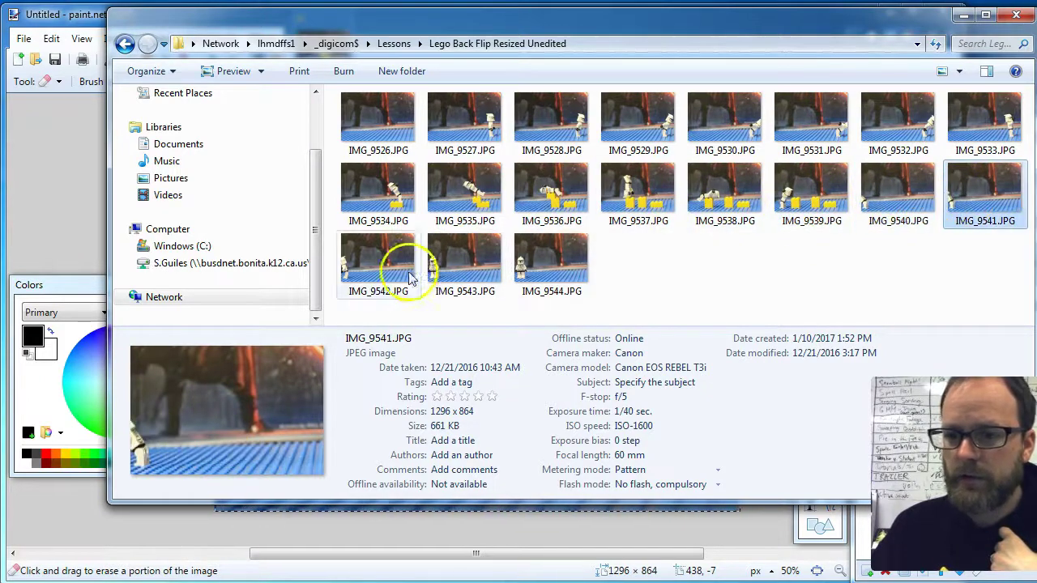
click(464, 265)
click(555, 269)
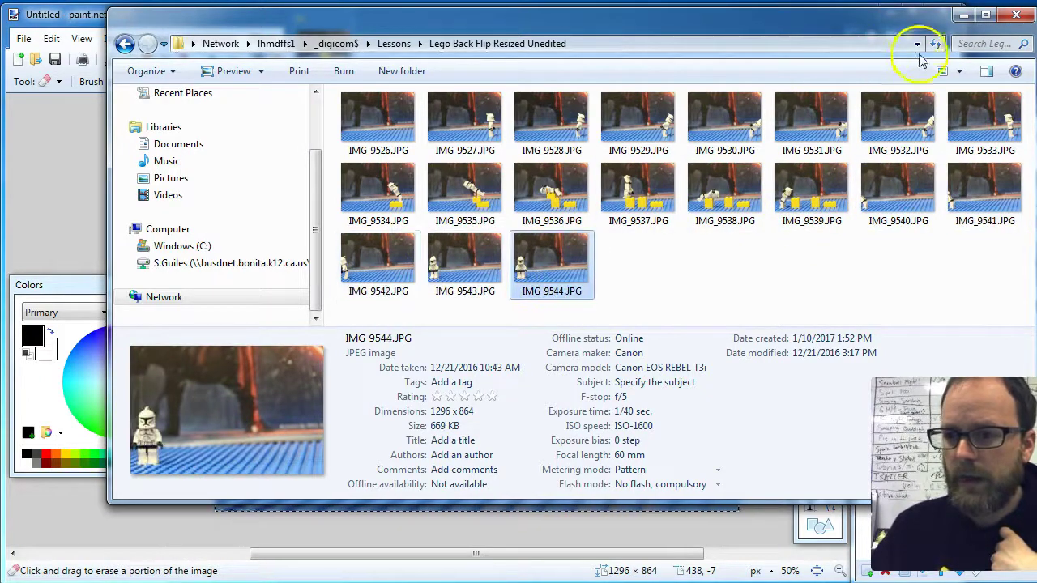
click(962, 15)
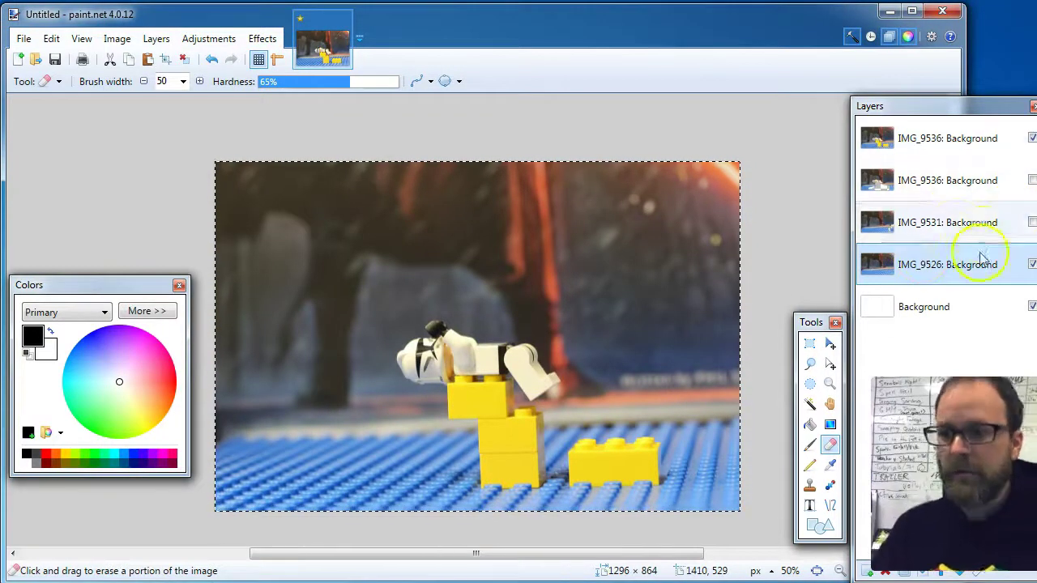
- Move the Layers window fully into view, toggle the top IMG_9536 layer off and on, and make it the active layer
drag(985, 108, 946, 104)
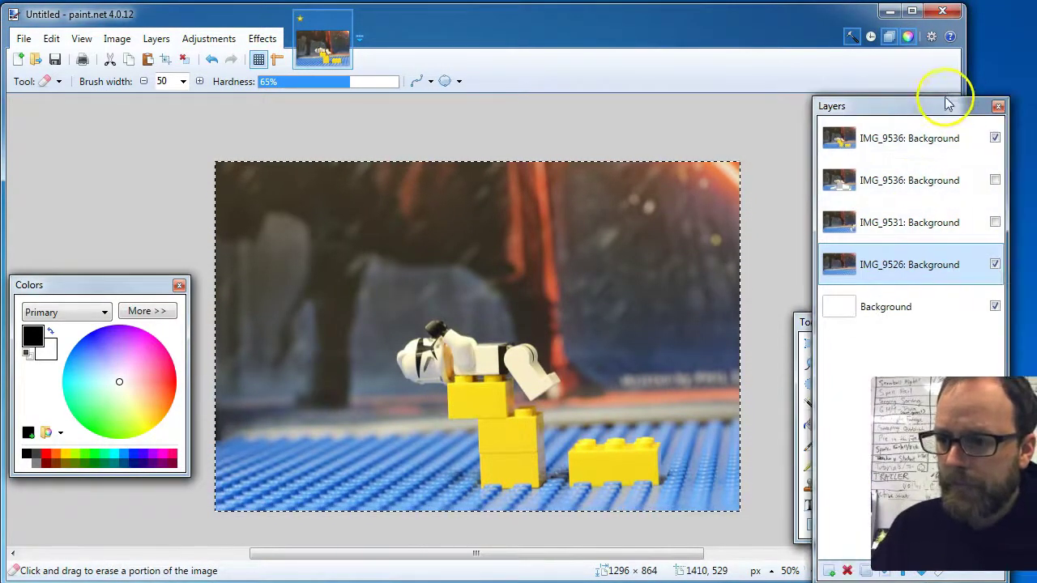
click(995, 138)
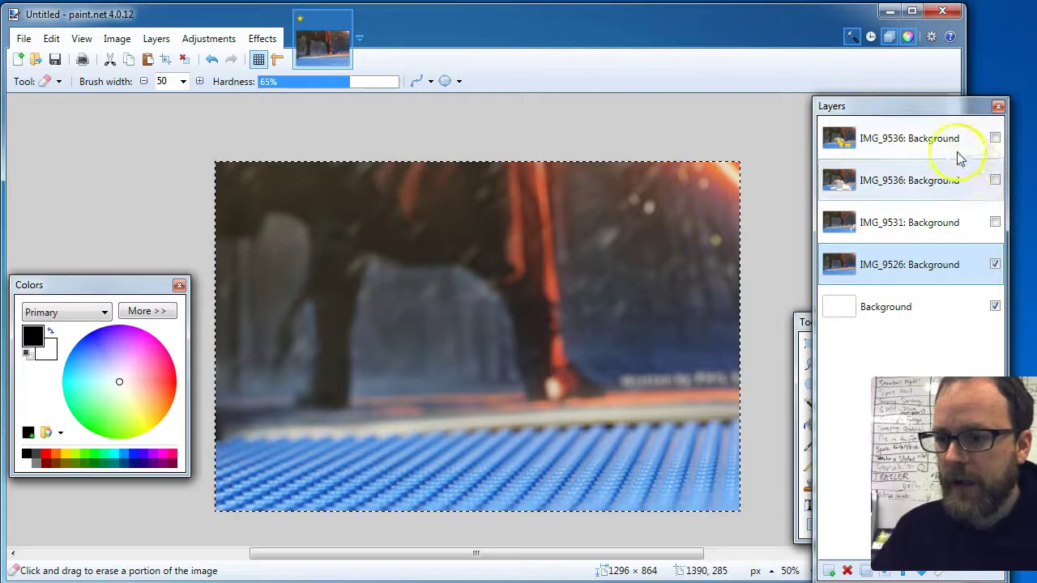
click(994, 138)
click(962, 153)
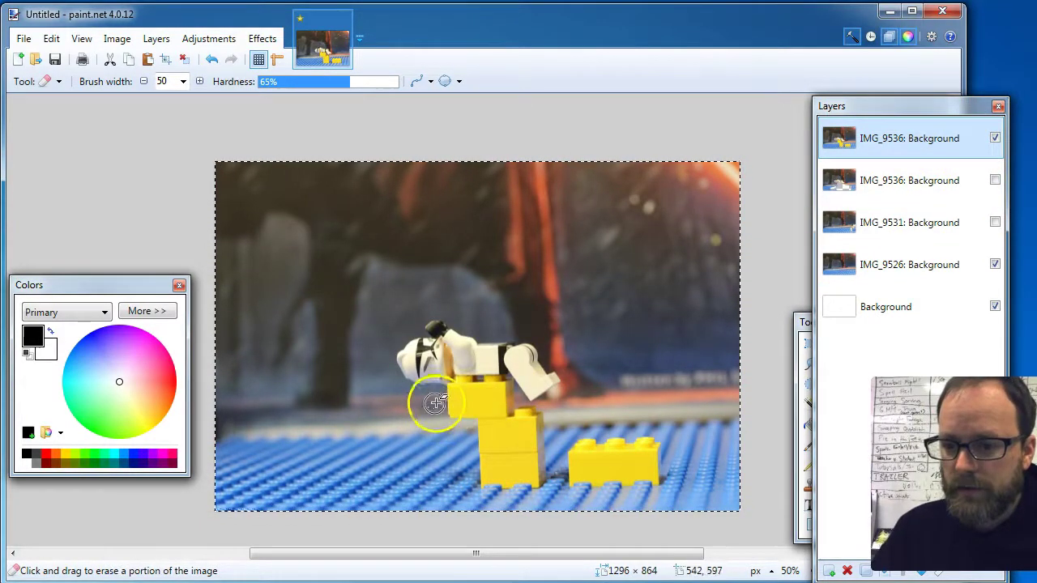
- Erase most of the yellow bricks from the top IMG_9536 layer, checking the erased area by toggling the IMG_9526 layer's visibility
mouse_move(443, 415)
mouse_down()
mouse_move(646, 434)
mouse_move(661, 437)
mouse_move(501, 442)
mouse_move(573, 459)
mouse_move(675, 463)
mouse_move(487, 431)
mouse_move(494, 462)
mouse_move(538, 465)
mouse_move(486, 452)
mouse_move(511, 476)
mouse_up()
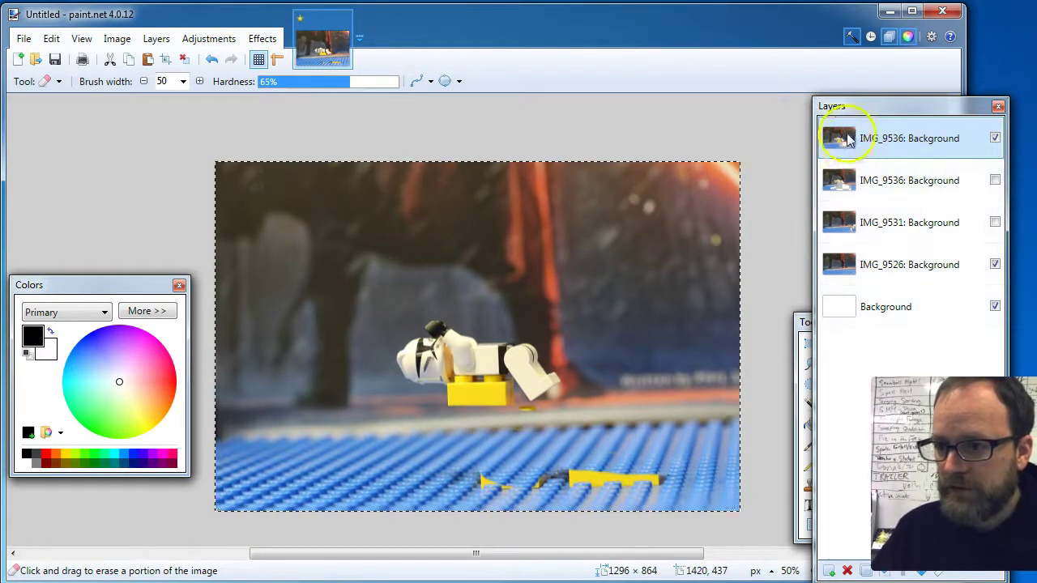
click(994, 264)
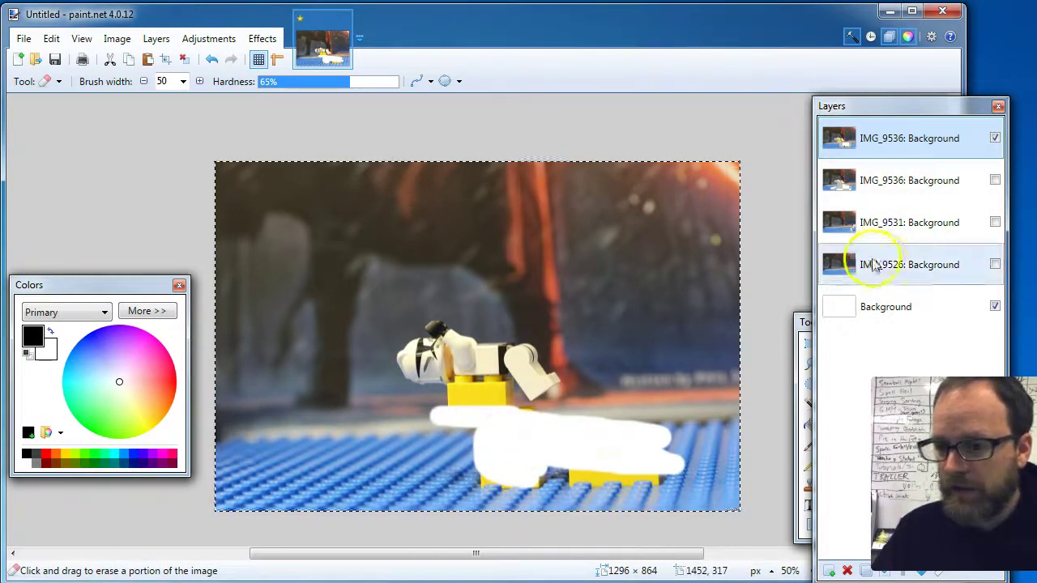
click(994, 264)
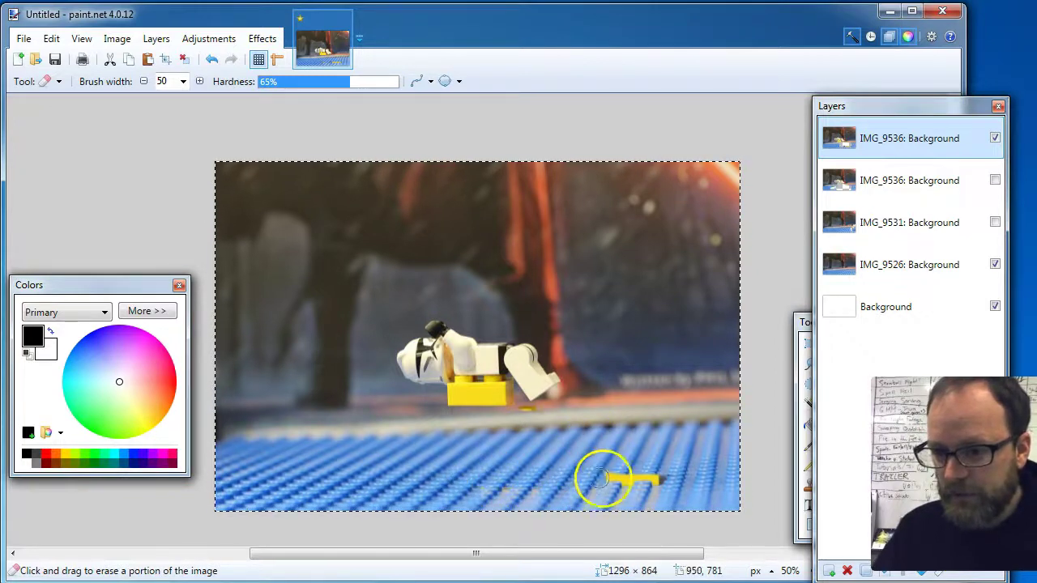
- Erase the leftover brick pieces on the blue baseplate and the lower part of the yellow brick under the figure
click(476, 473)
mouse_move(543, 429)
mouse_down()
mouse_move(615, 496)
mouse_move(528, 458)
mouse_move(474, 490)
mouse_up()
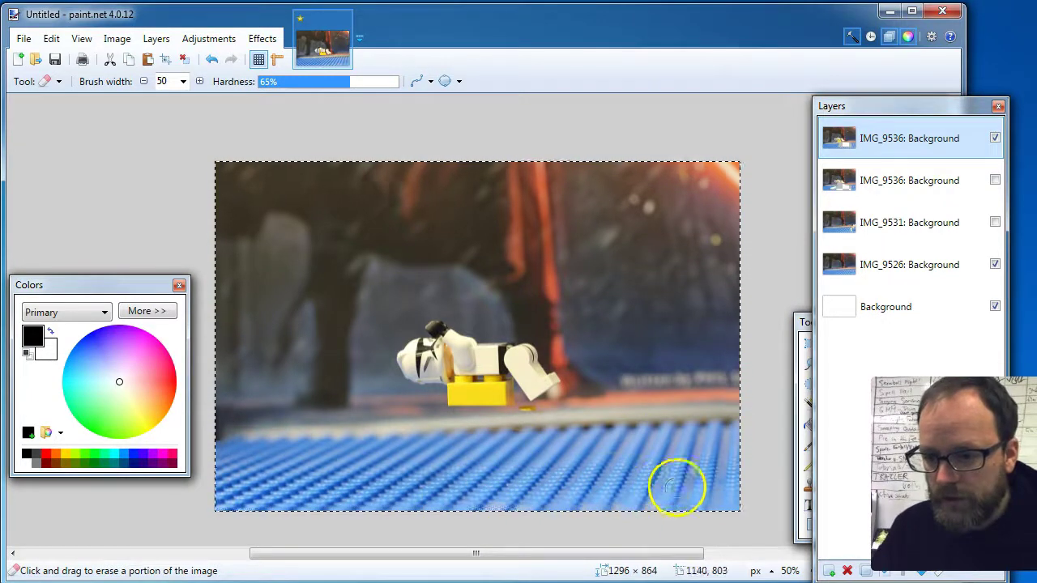
mouse_move(643, 502)
mouse_down()
mouse_move(586, 445)
mouse_move(514, 410)
mouse_move(453, 409)
mouse_move(500, 410)
mouse_move(503, 396)
mouse_move(488, 381)
mouse_move(457, 396)
mouse_move(457, 405)
mouse_move(495, 398)
mouse_move(472, 479)
mouse_up()
- Uncover the Tools window and erase the remaining yellow brick close beneath the figure's torso
click(806, 379)
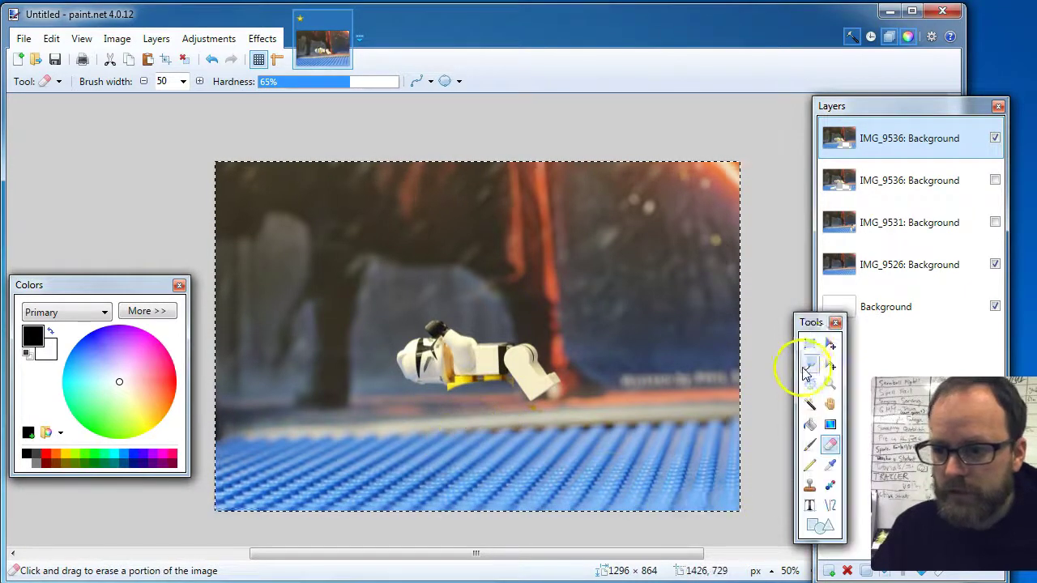
drag(800, 324, 762, 324)
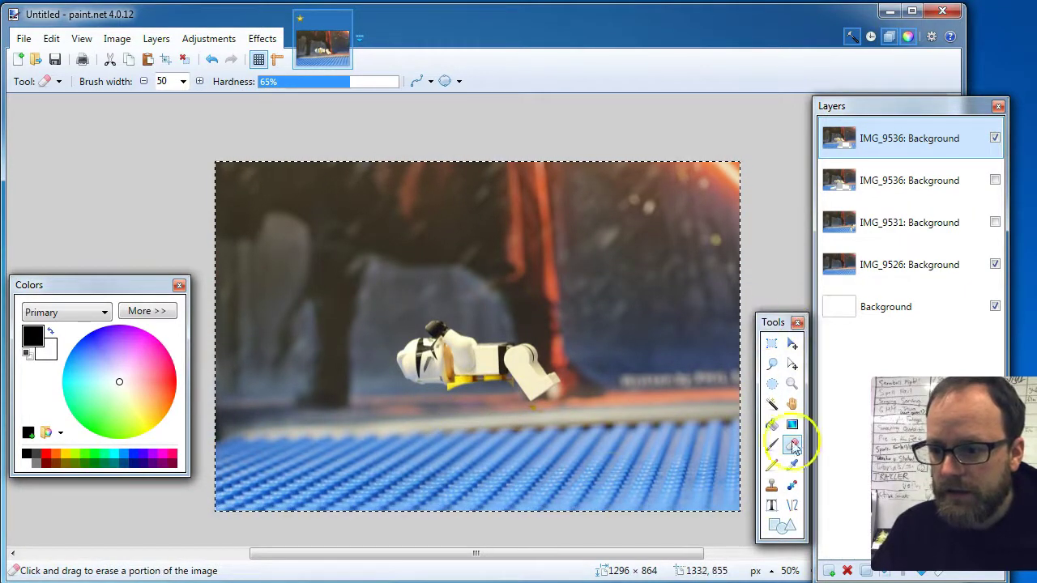
click(791, 384)
drag(387, 322, 563, 425)
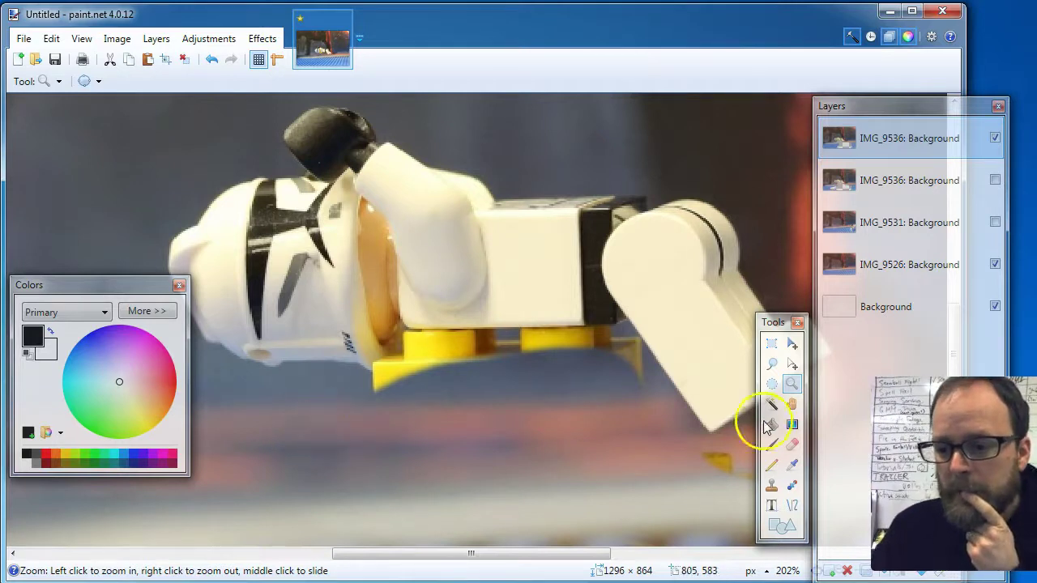
click(792, 444)
mouse_move(472, 387)
mouse_down()
mouse_move(432, 387)
mouse_move(396, 407)
mouse_move(523, 433)
mouse_move(593, 407)
mouse_move(614, 375)
mouse_move(599, 386)
mouse_move(602, 371)
mouse_move(431, 382)
mouse_move(724, 498)
mouse_up()
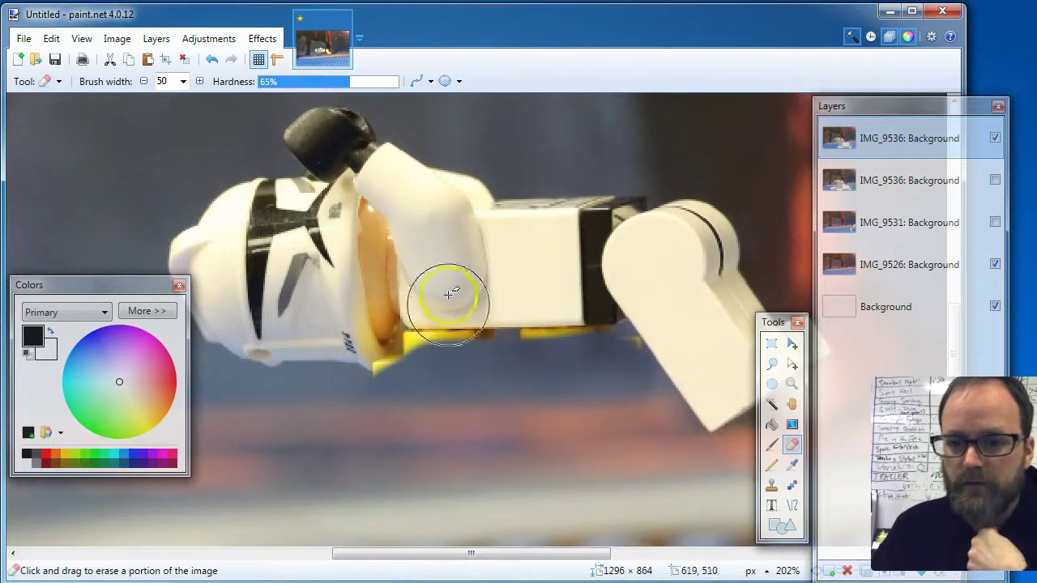
mouse_move(431, 381)
mouse_down()
mouse_move(461, 384)
mouse_move(470, 370)
mouse_move(483, 388)
mouse_move(530, 374)
mouse_up()
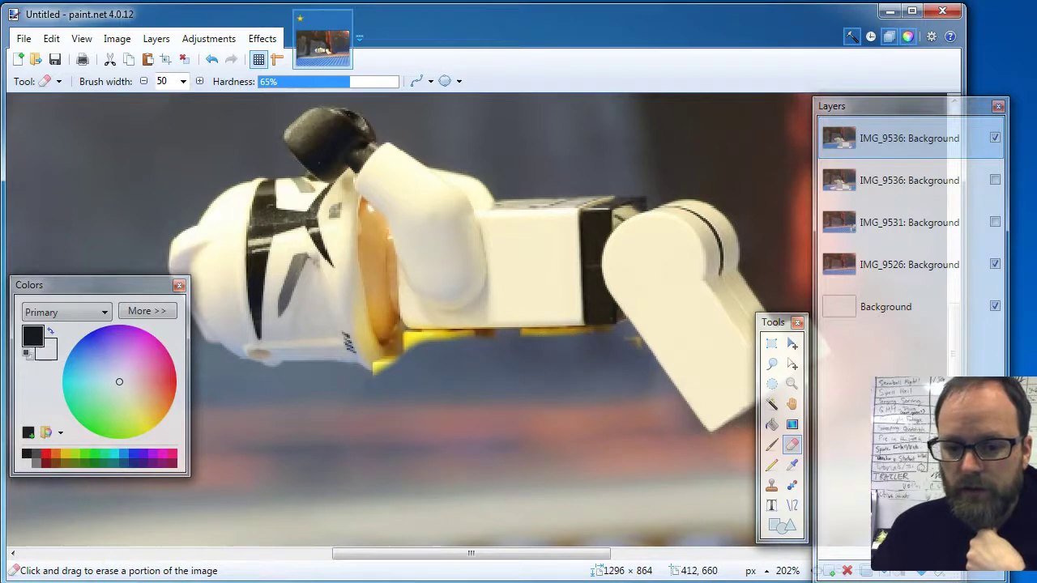
mouse_move(448, 430)
mouse_down()
mouse_move(468, 416)
mouse_move(433, 368)
mouse_up()
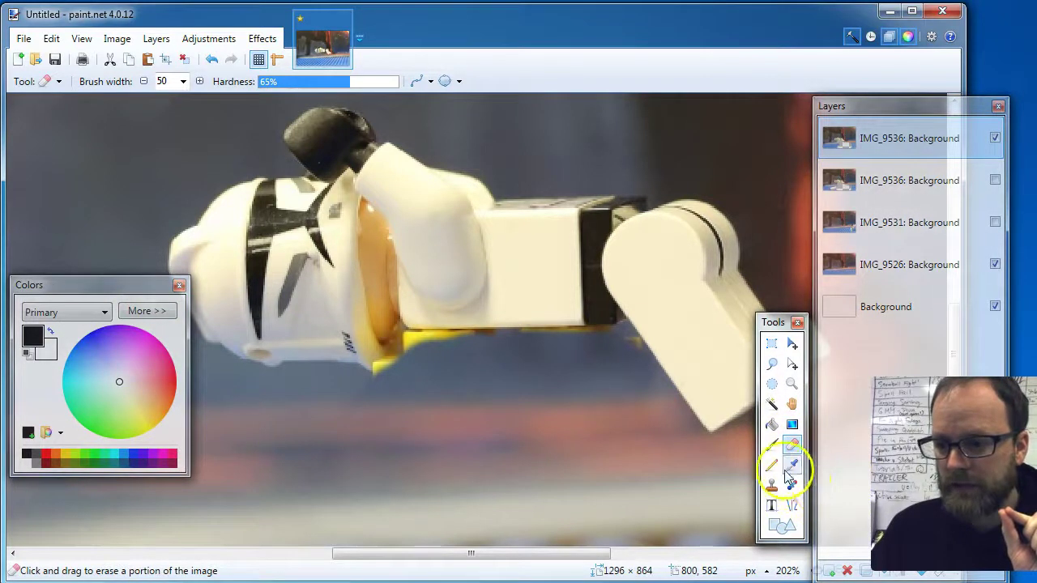
- Select the strip directly below the torso's straight lower edge with Rectangle Select and delete its yellow remnants
click(791, 384)
drag(340, 294, 673, 452)
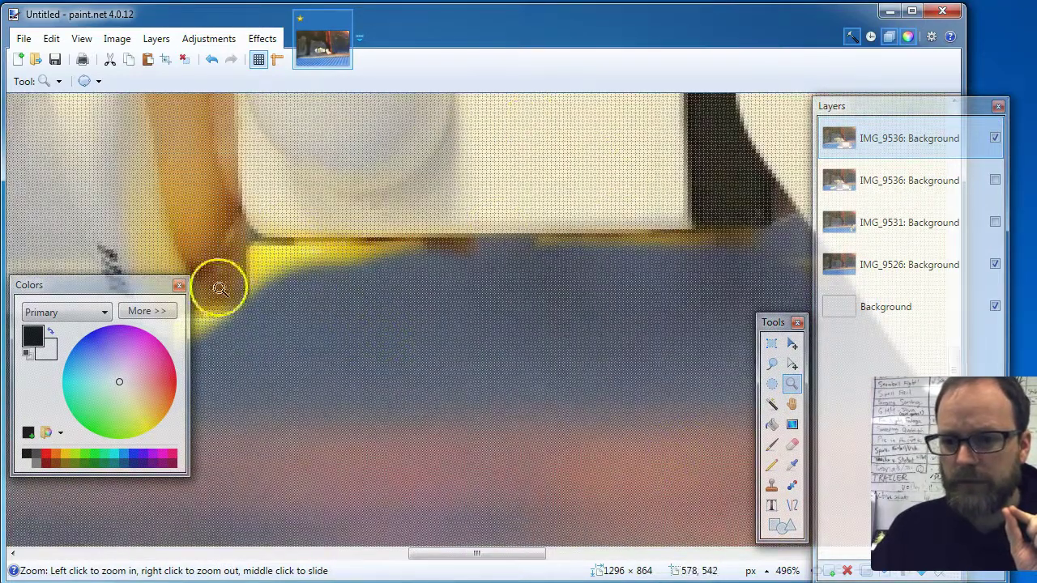
drag(127, 282, 76, 351)
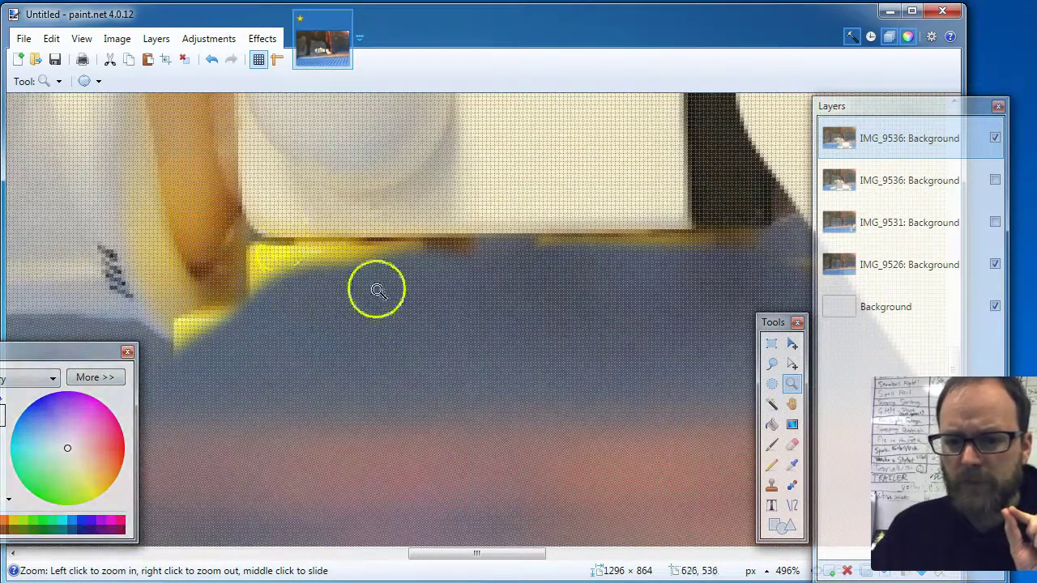
click(772, 346)
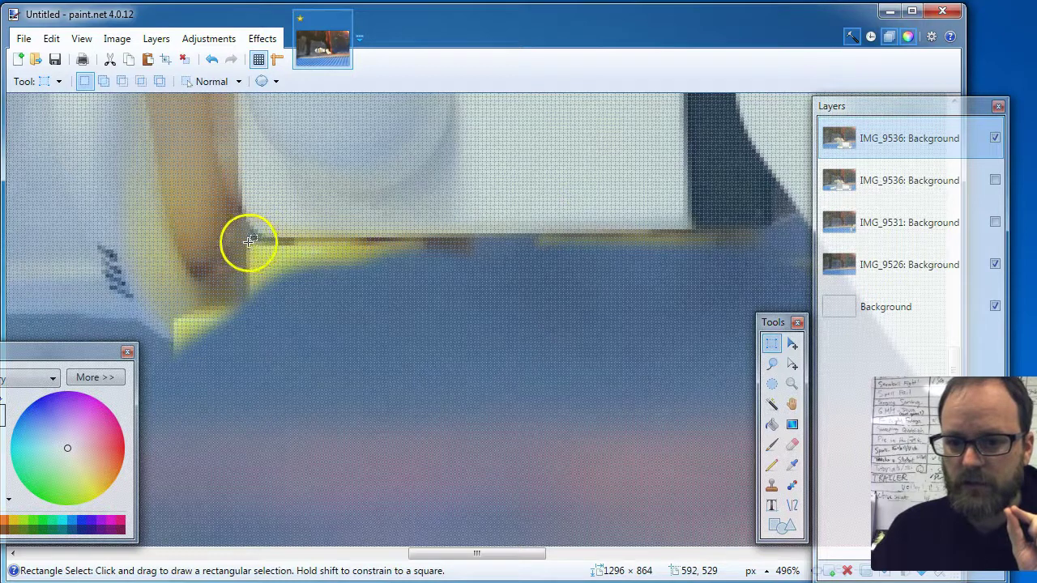
drag(248, 236, 734, 303)
click(736, 304)
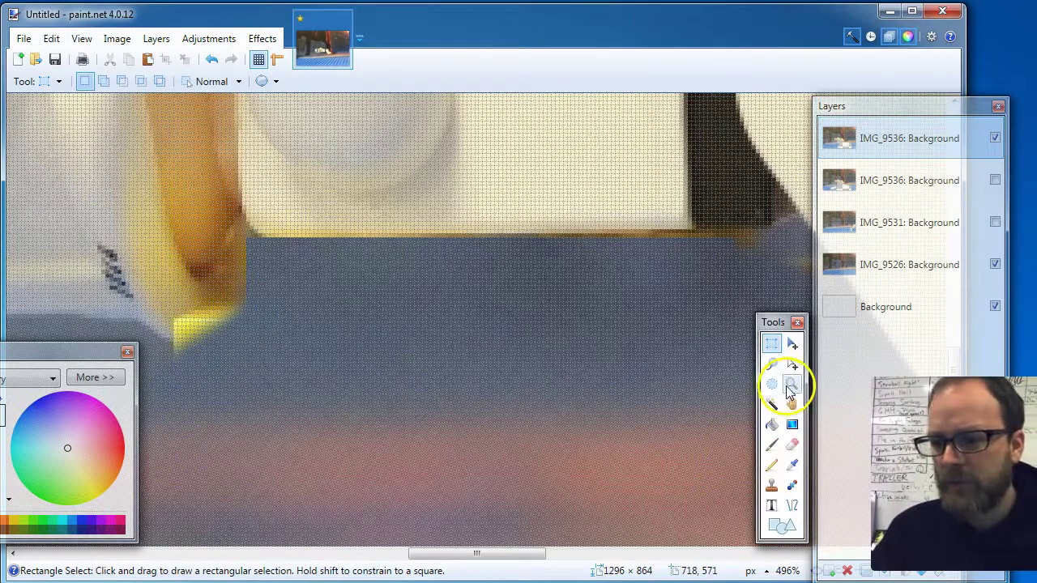
- Erase the yellow remnants beside the helmet's lower rim with a 30-wide Eraser and along the torso's lower edge with brush width 13
click(791, 444)
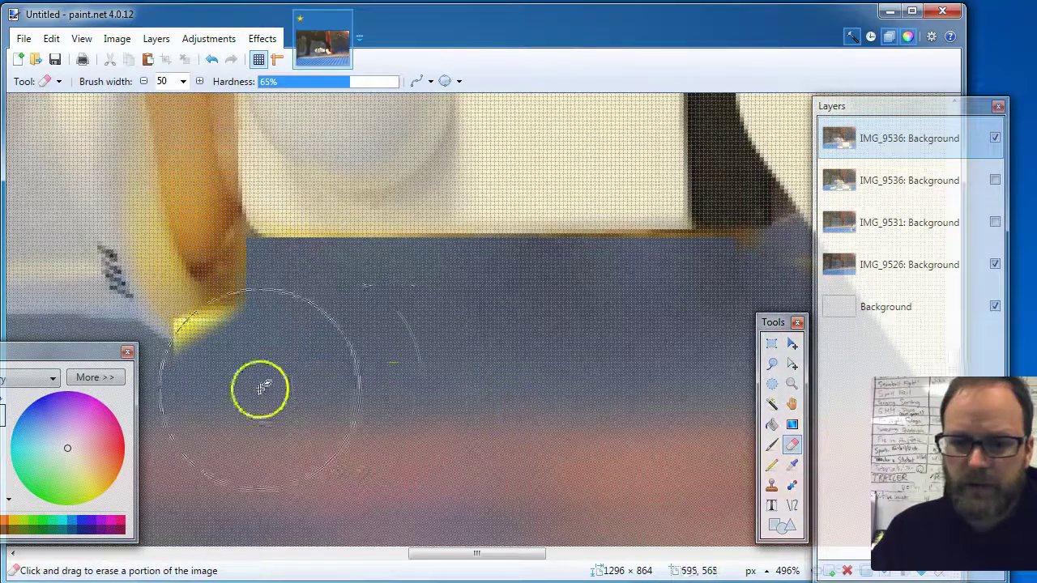
click(183, 81)
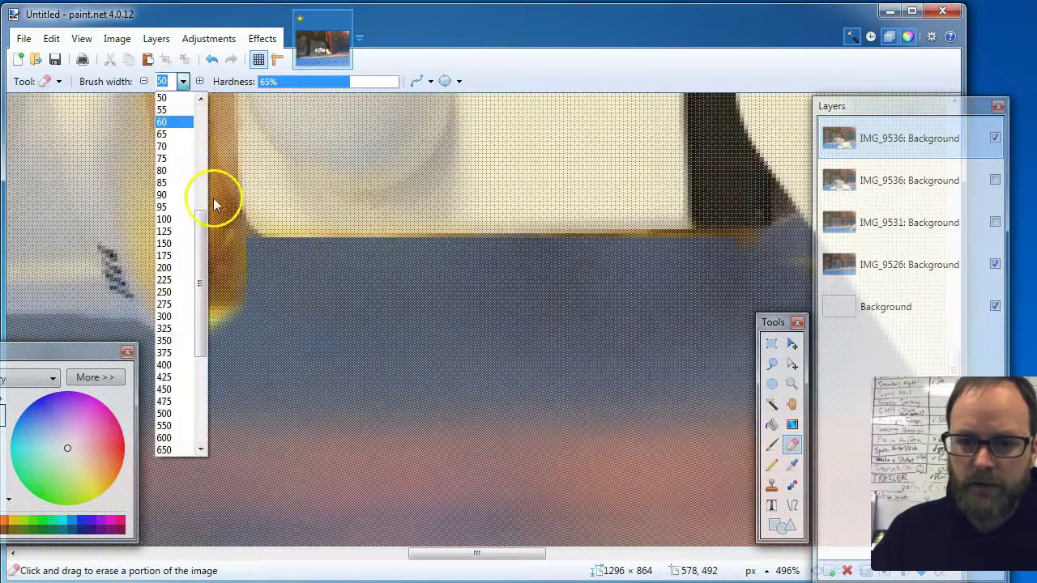
scroll(186, 105, up, 1)
click(170, 123)
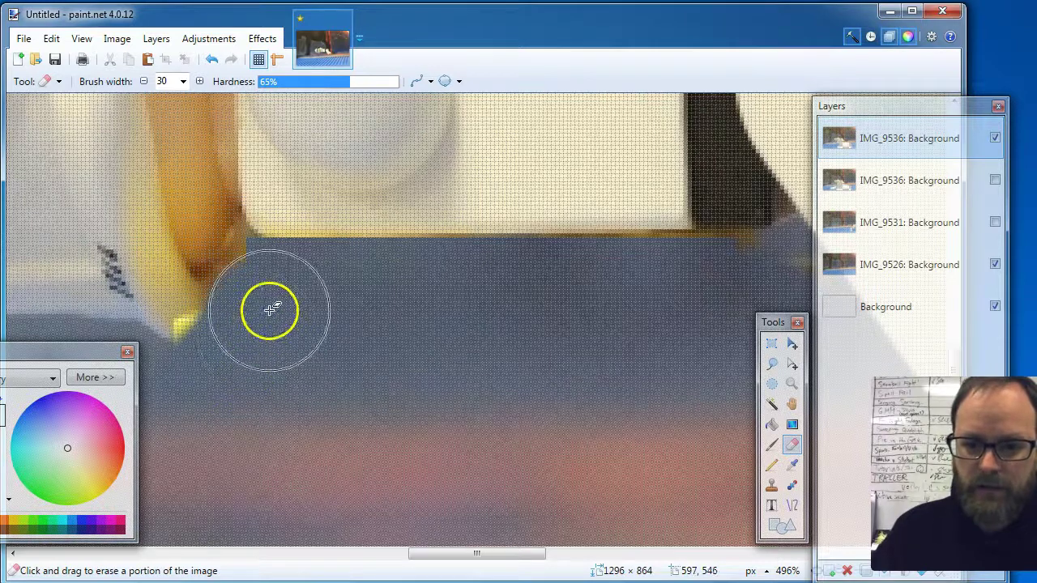
click(183, 81)
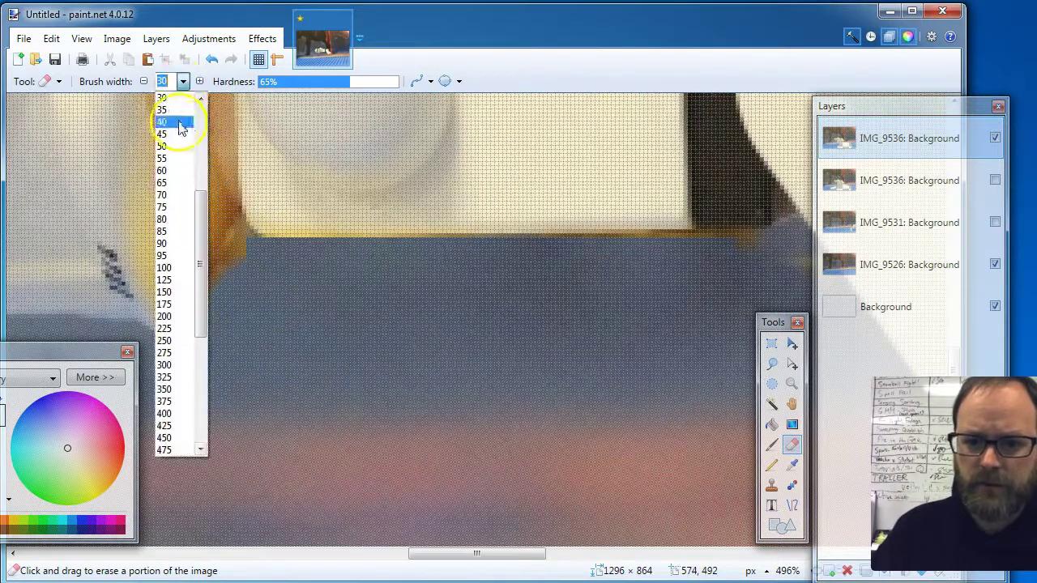
click(165, 243)
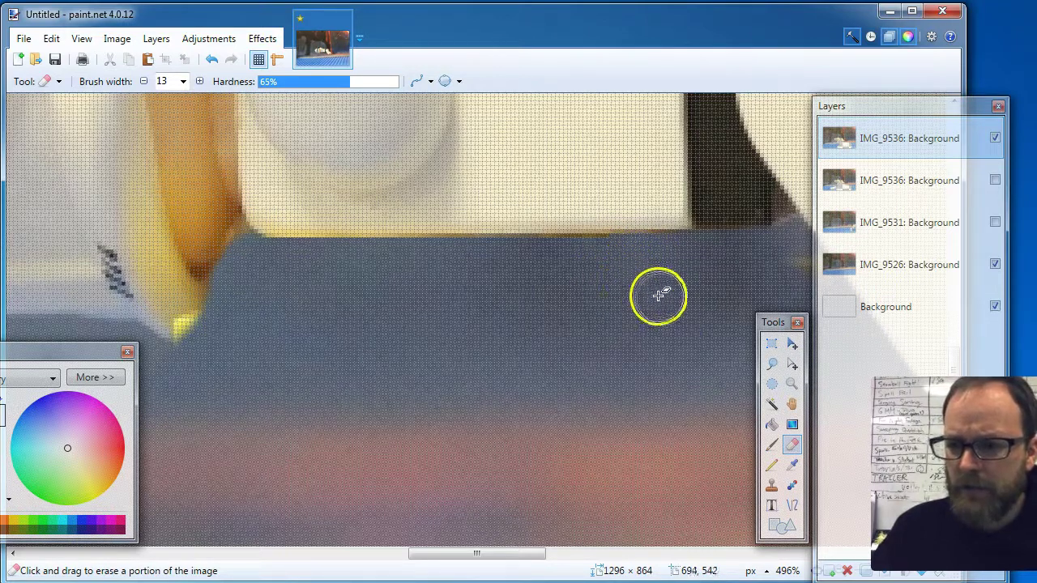
- Erase the leftover yellow traces between the torso and the leg, and check the area from the figure down to the blue baseplate
drag(476, 555, 513, 555)
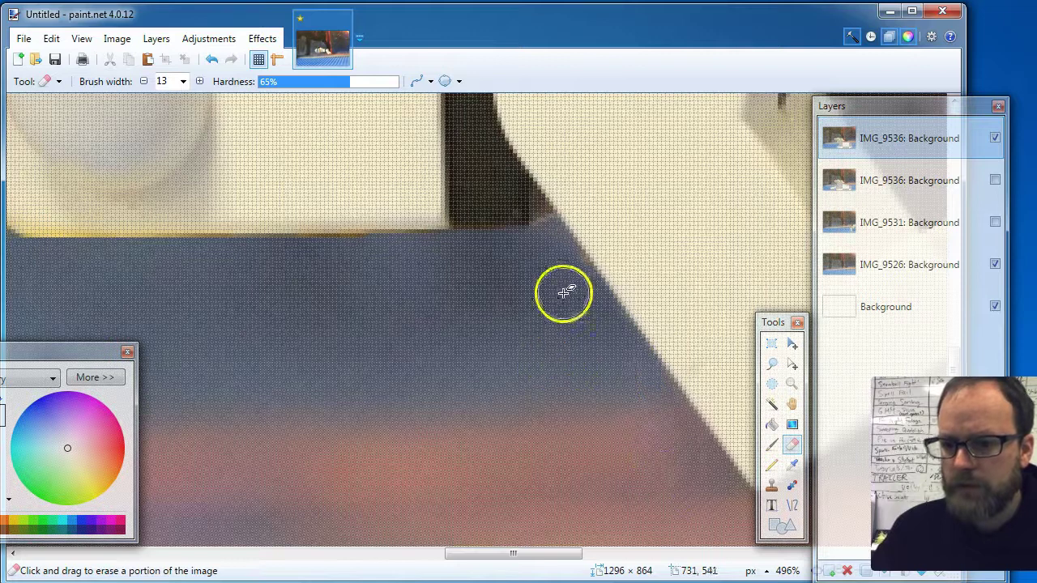
scroll(516, 474, down, 3)
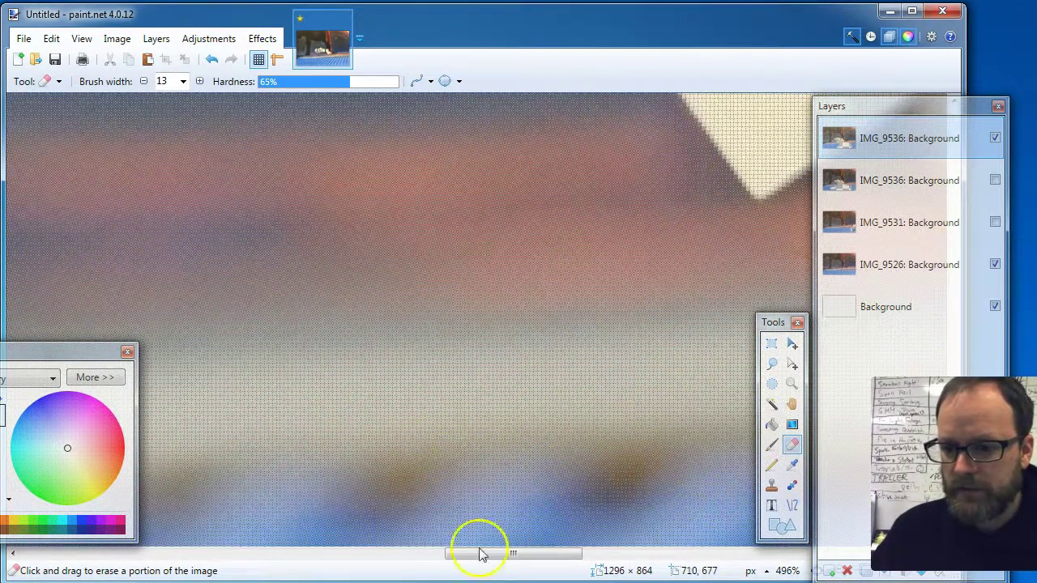
scroll(528, 433, up, 3)
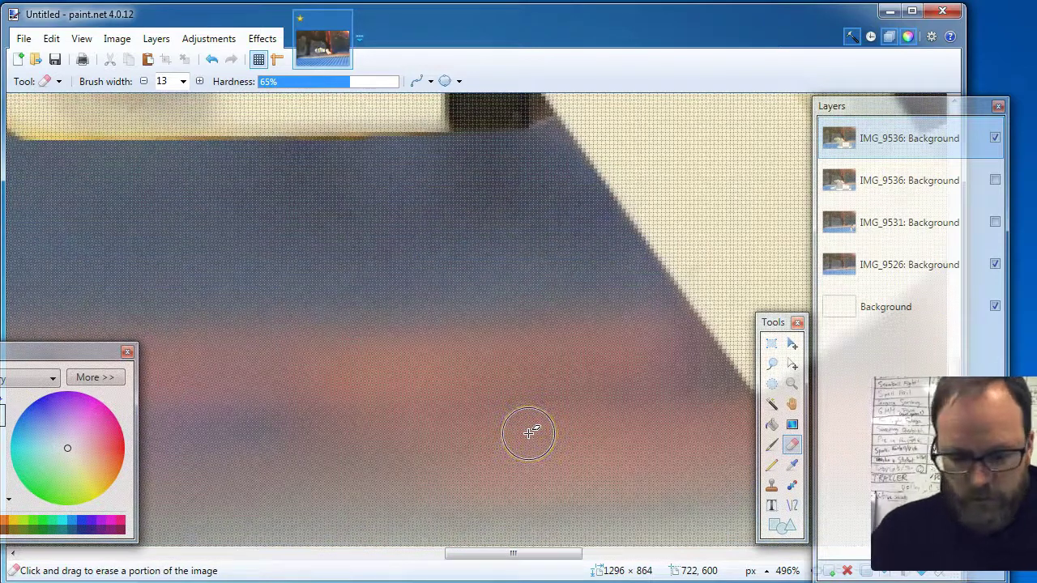
scroll(528, 432, down, 6)
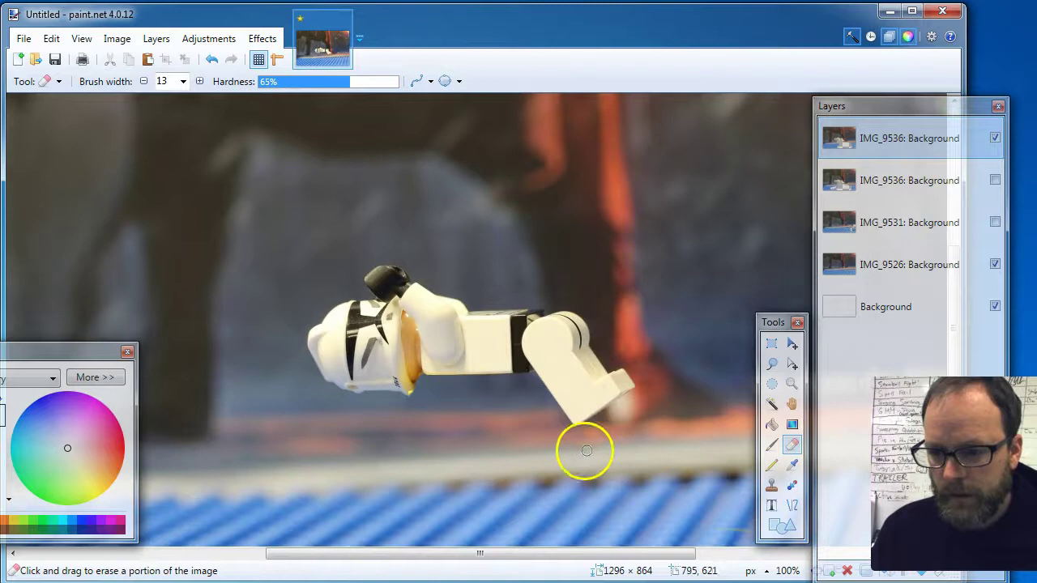
scroll(443, 437, down, 3)
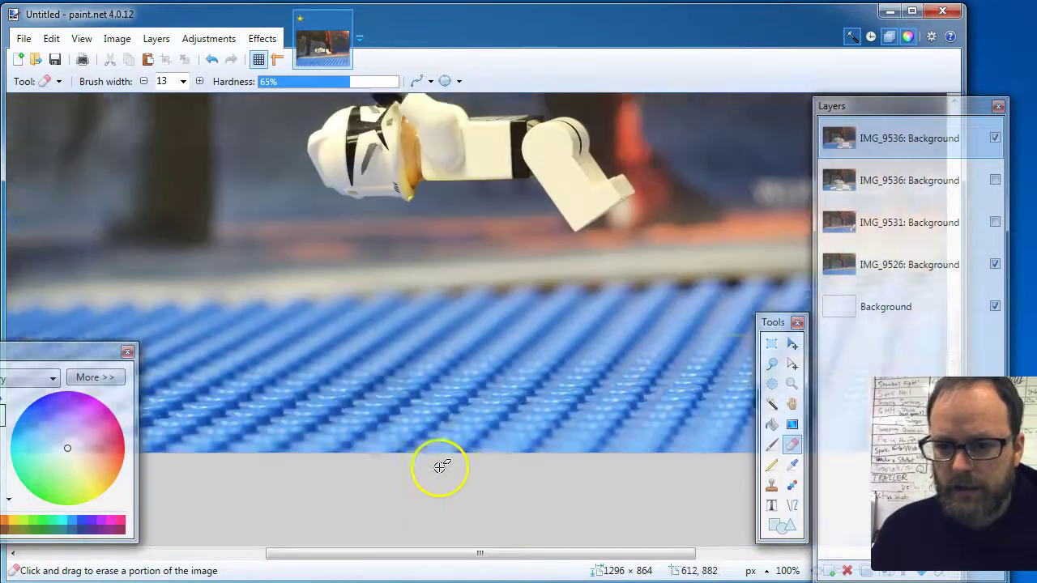
scroll(434, 397, up, 2)
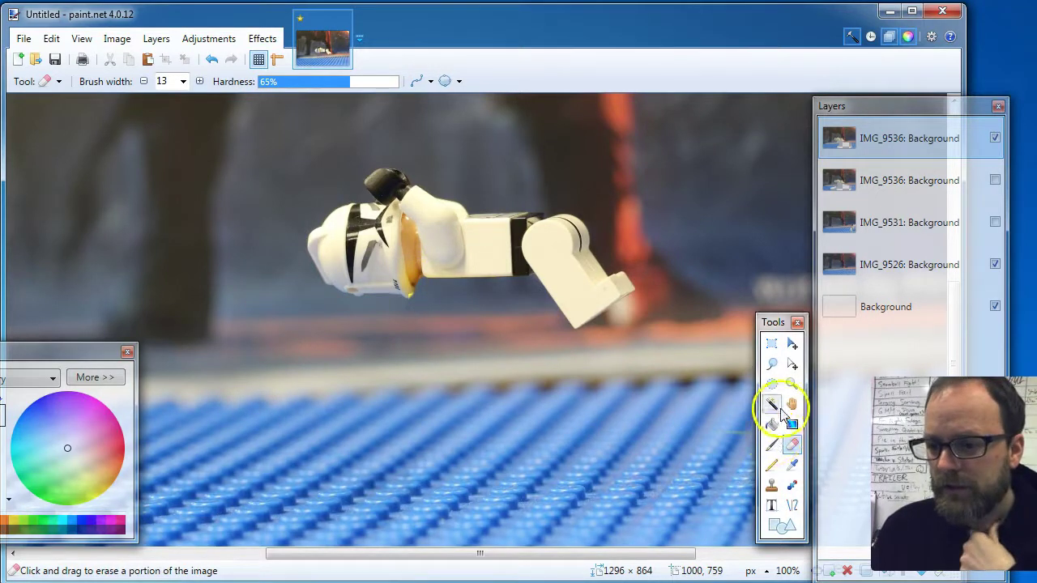
- Cover the bright yellow spot at the helmet's lower tip with adjacent helmet colour using the Clone Stamp at brush width 7
click(792, 383)
drag(371, 233, 456, 329)
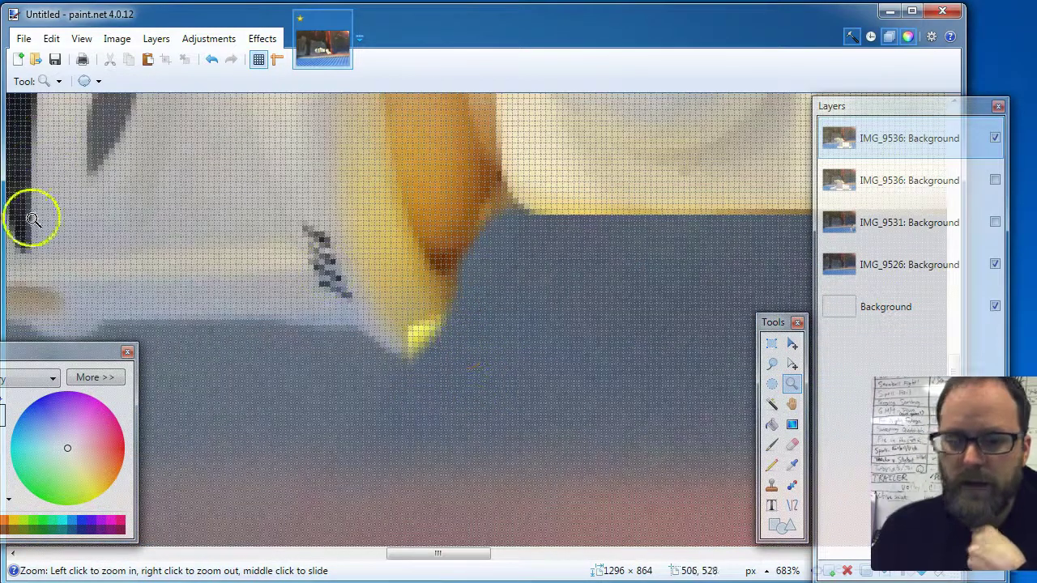
click(771, 486)
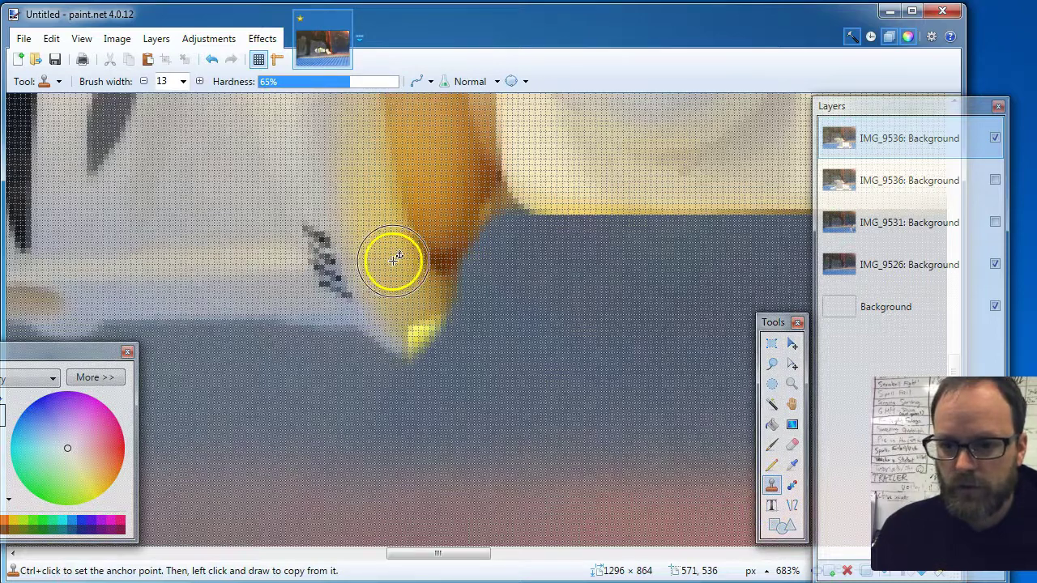
click(183, 81)
scroll(201, 125, up, 4)
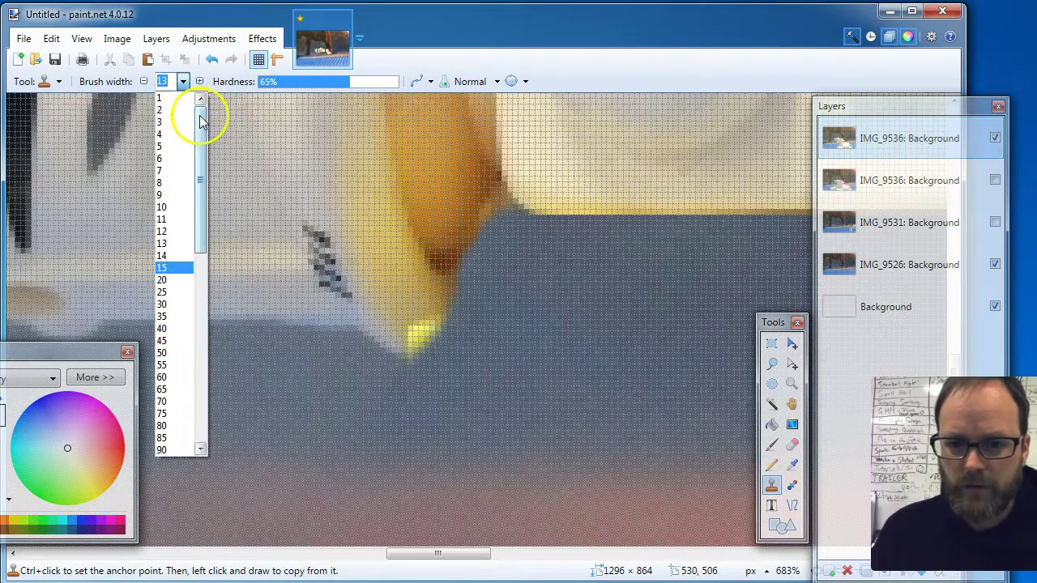
click(162, 170)
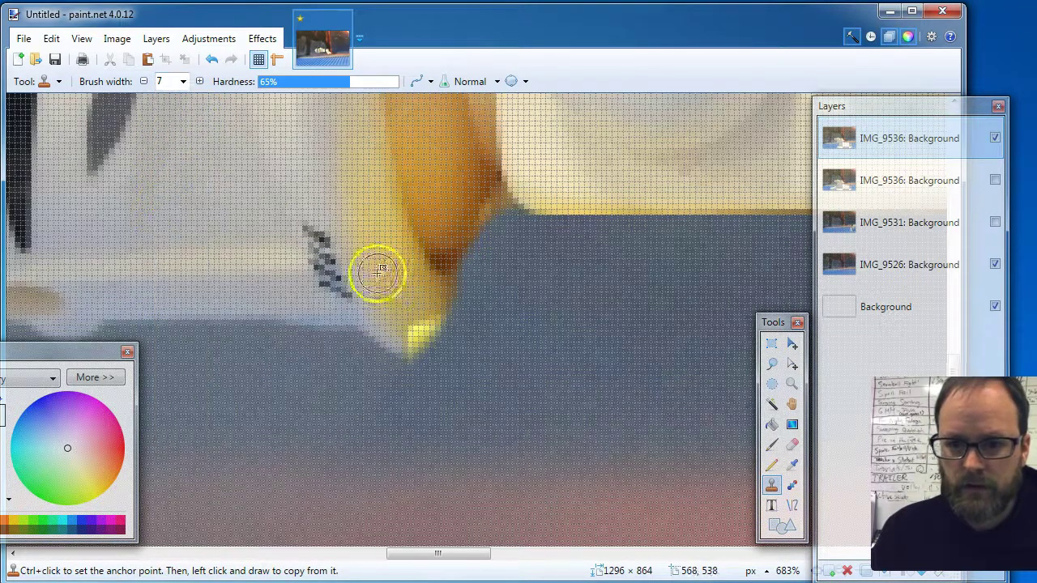
mouse_move(399, 276)
mouse_down()
mouse_move(405, 255)
mouse_move(396, 278)
mouse_move(408, 267)
mouse_move(411, 322)
mouse_move(424, 312)
mouse_up()
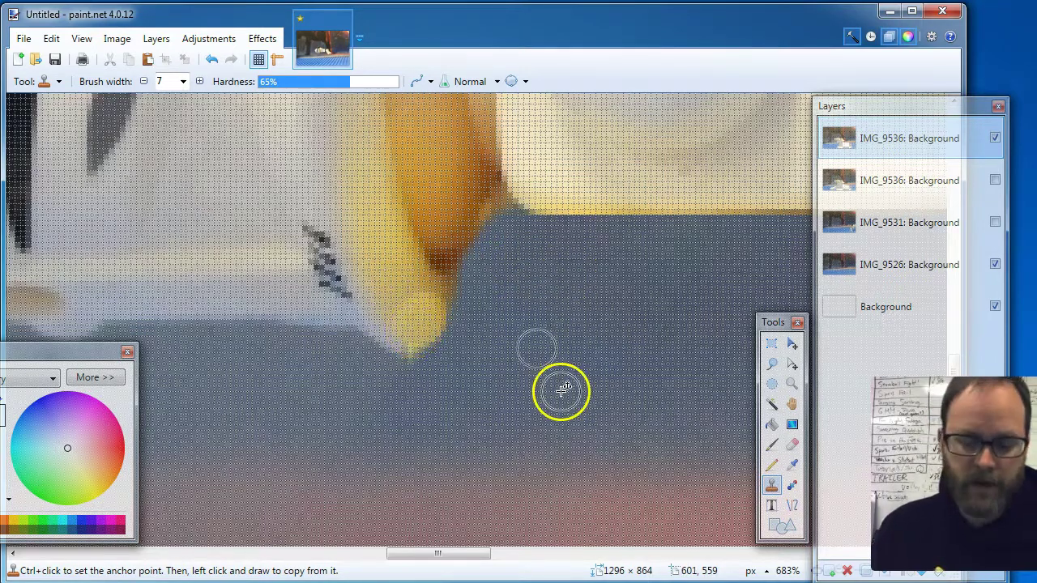
key(ctrl+z)
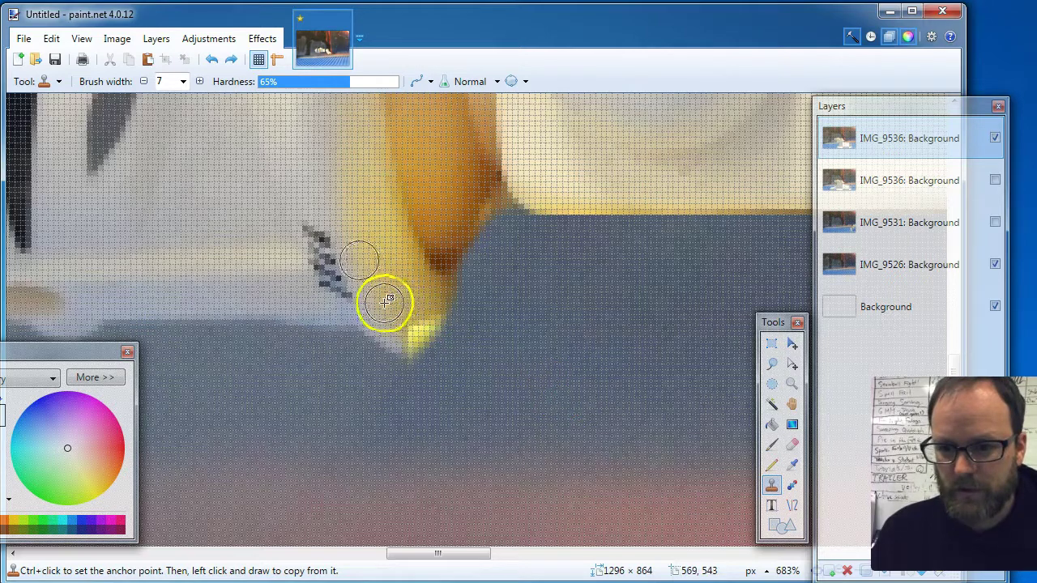
drag(385, 320, 407, 339)
ctrl+click(408, 300)
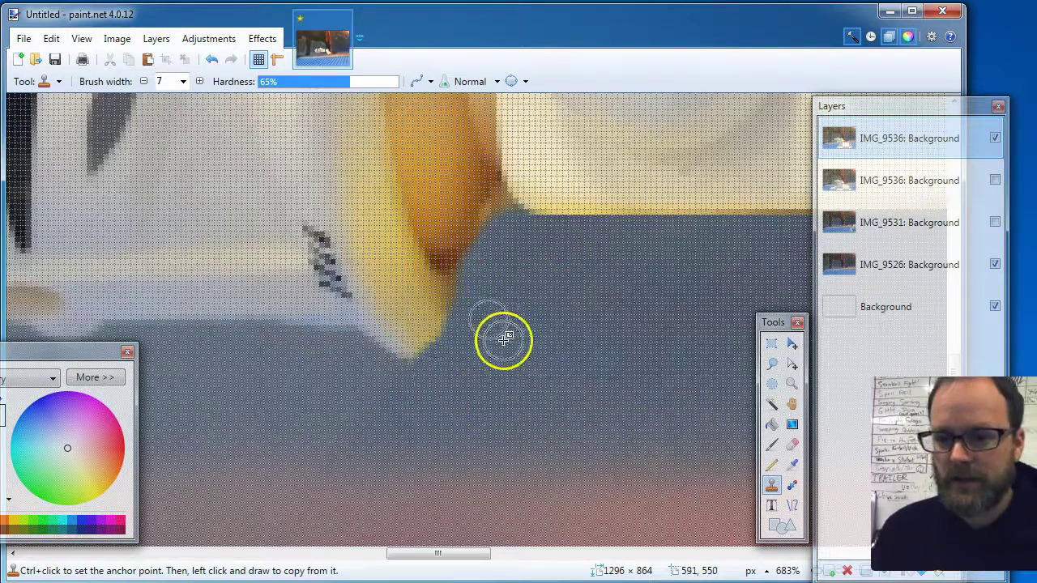
- Clone the torso's cream colour over the yellow fringe at its lower edge near the neck, and check the whole figure
scroll(503, 338, up, 3)
scroll(506, 338, down, 4)
scroll(506, 338, up, 4)
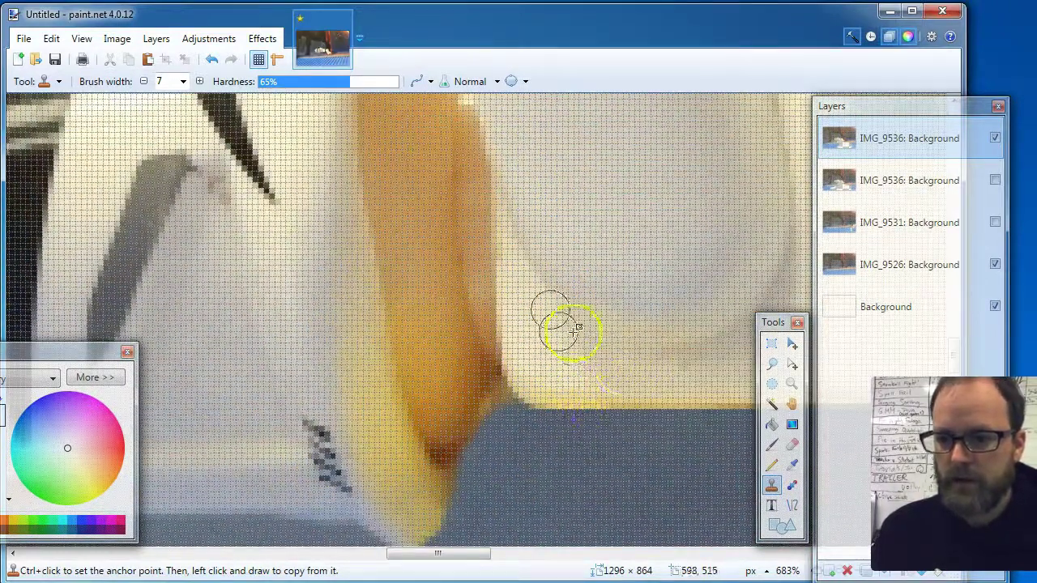
ctrl+click(558, 358)
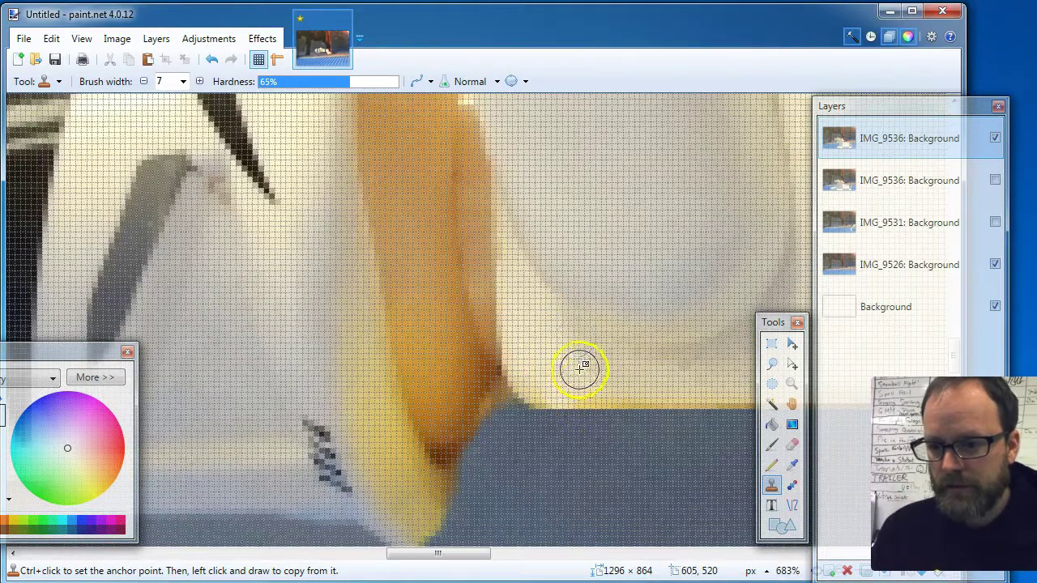
mouse_move(593, 388)
mouse_down()
mouse_move(604, 383)
mouse_move(542, 364)
mouse_move(606, 394)
mouse_up()
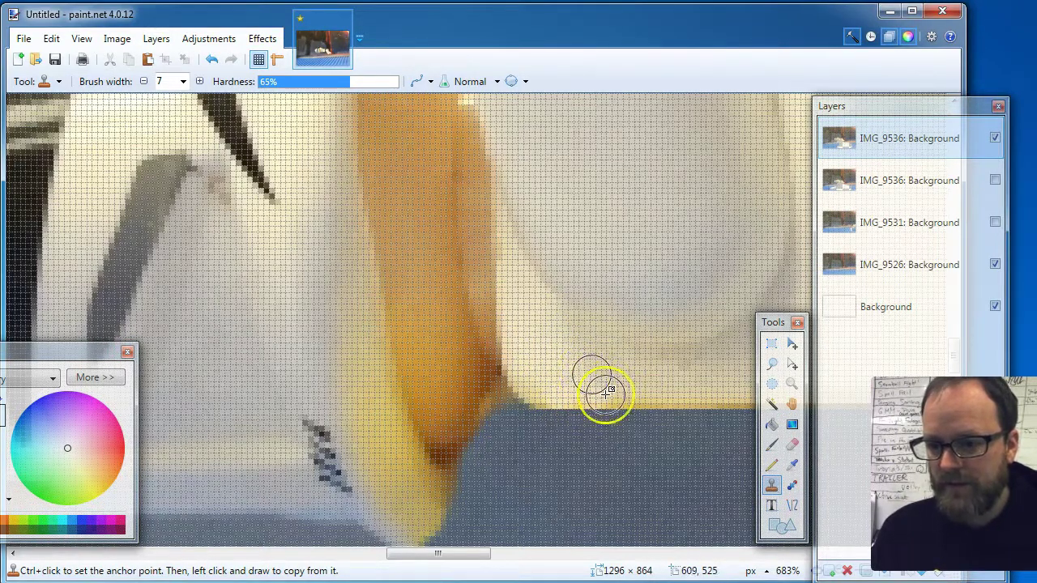
scroll(606, 392, down, 8)
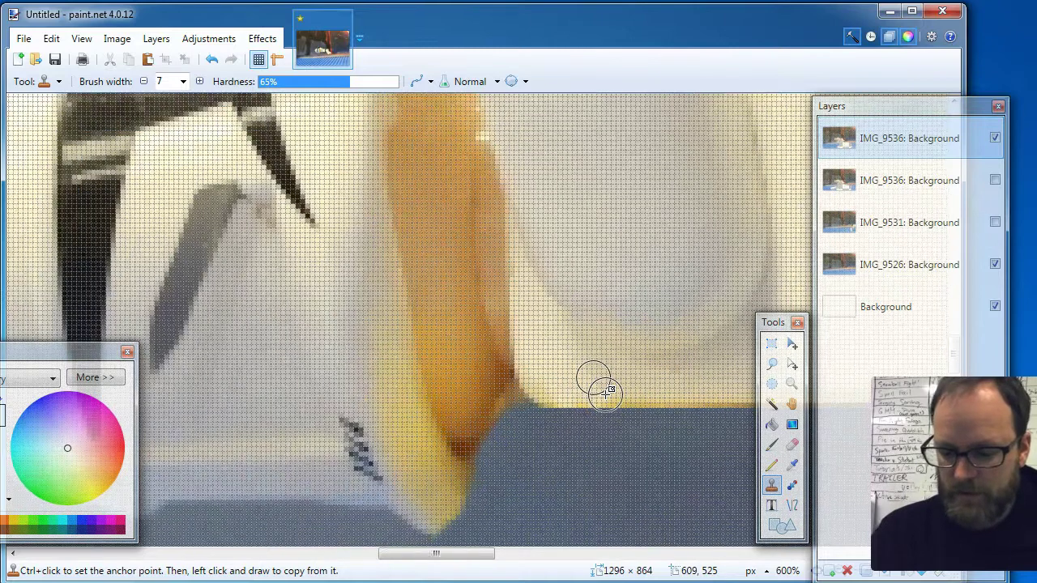
scroll(606, 393, down, 1)
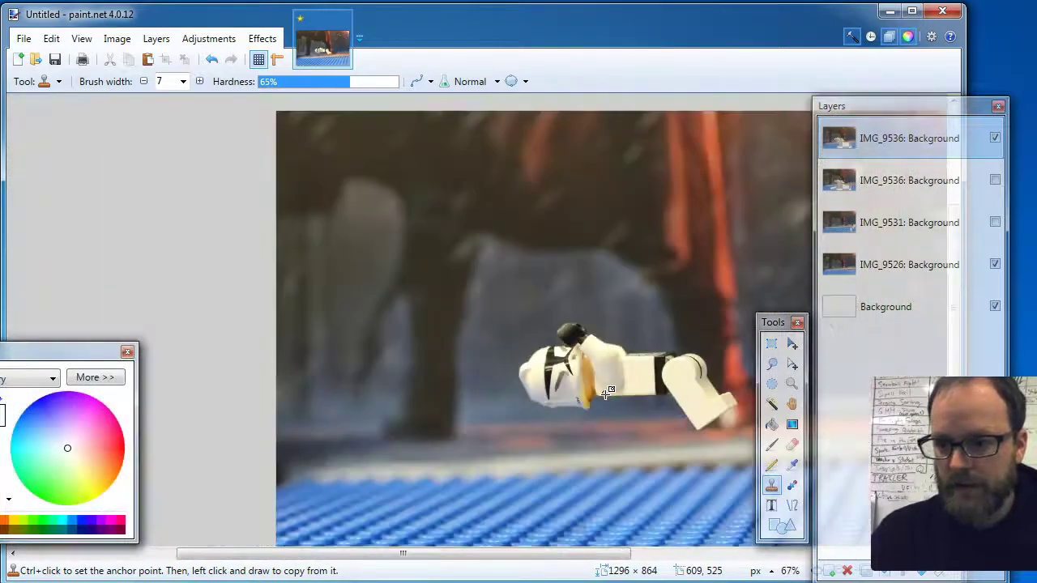
drag(459, 555, 525, 558)
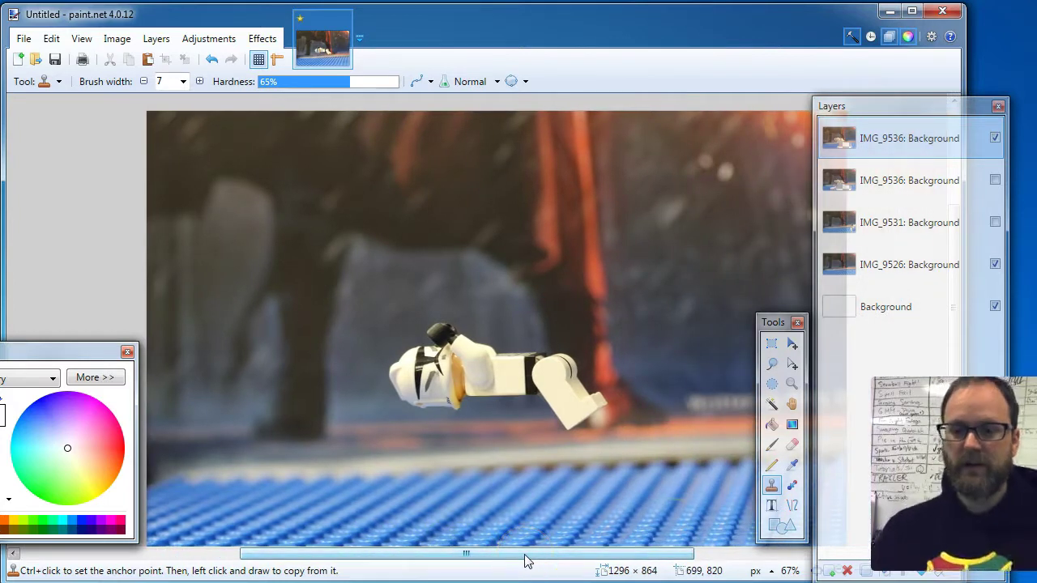